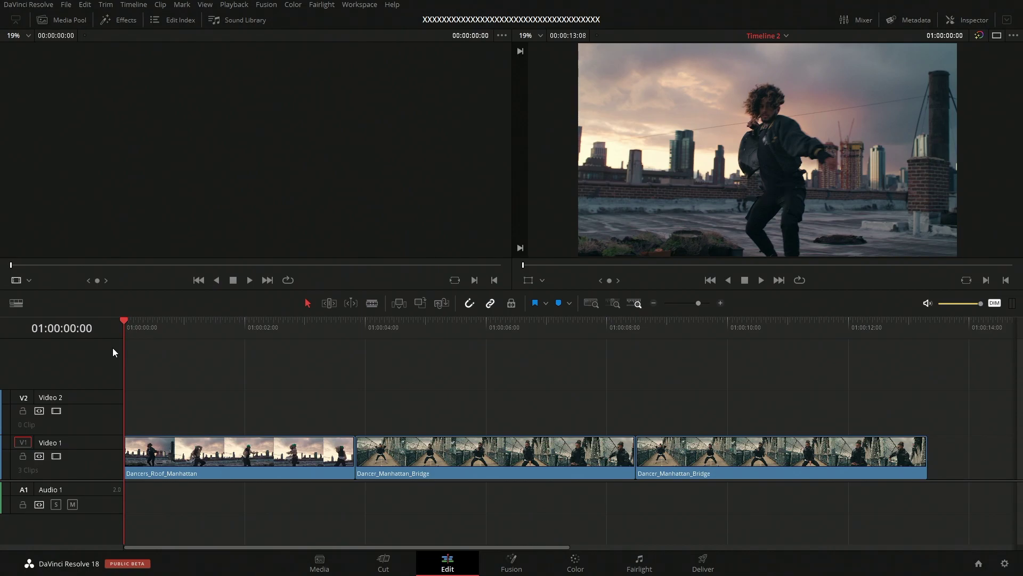
Step: Play and scrub through the dance clips to preview the first clip's frames
left_click(761, 280)
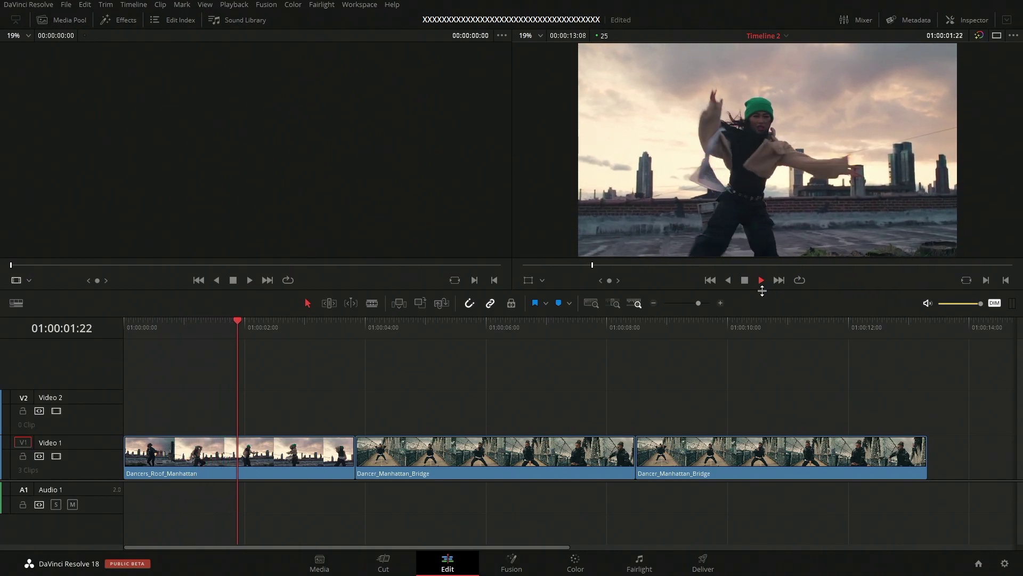
key("space")
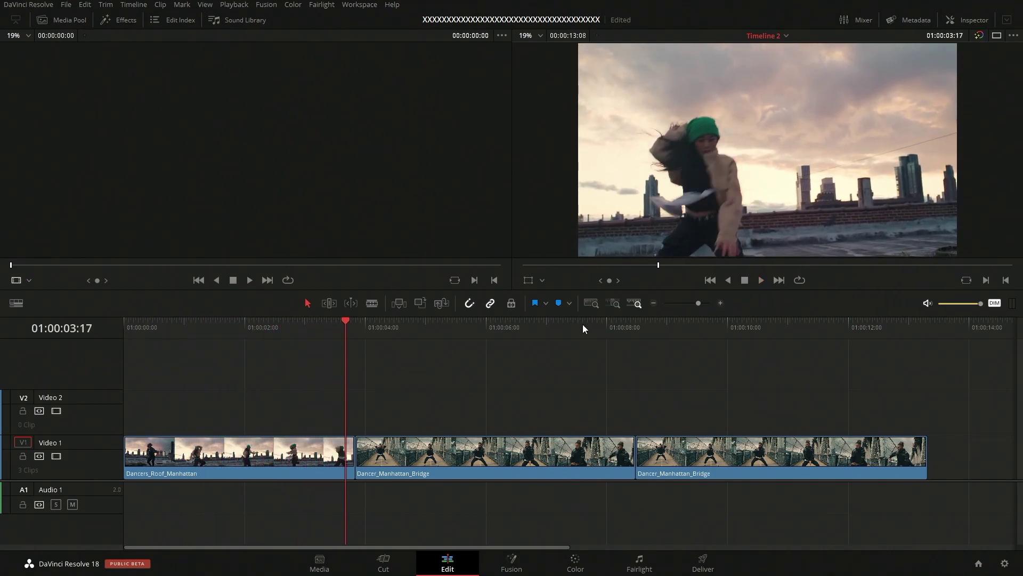
left_click_drag(330, 328, 124, 328)
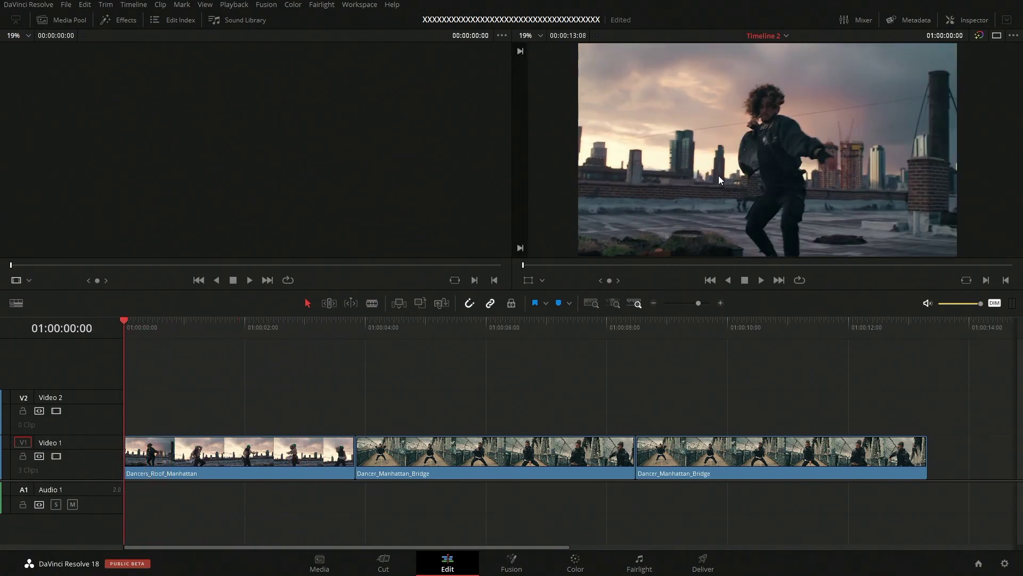
Step: Use one large viewer with the Inspector, test-zoom the first clip, then reset it to zoom 1.000 and position 0
left_click(997, 36)
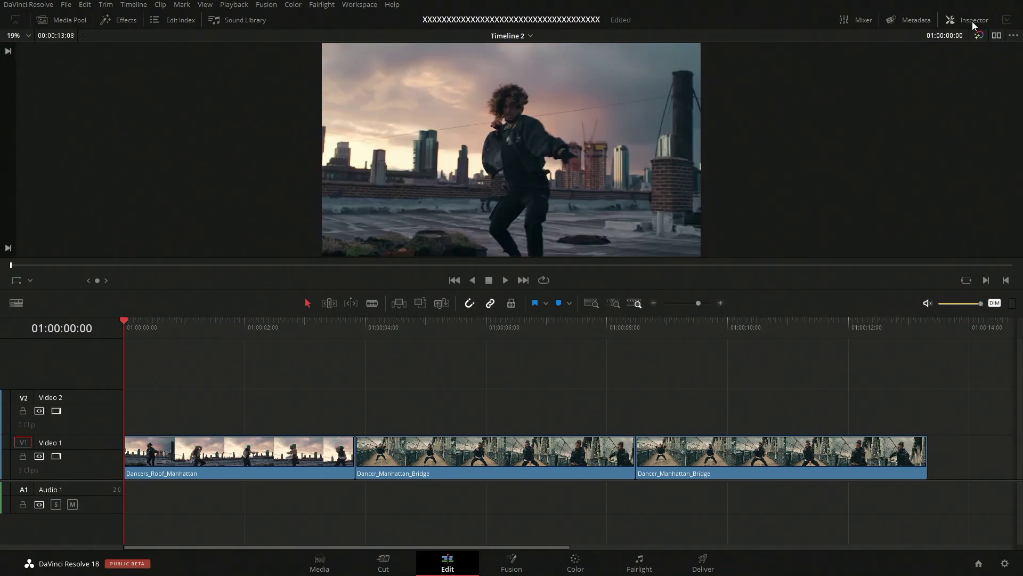
left_click(973, 21)
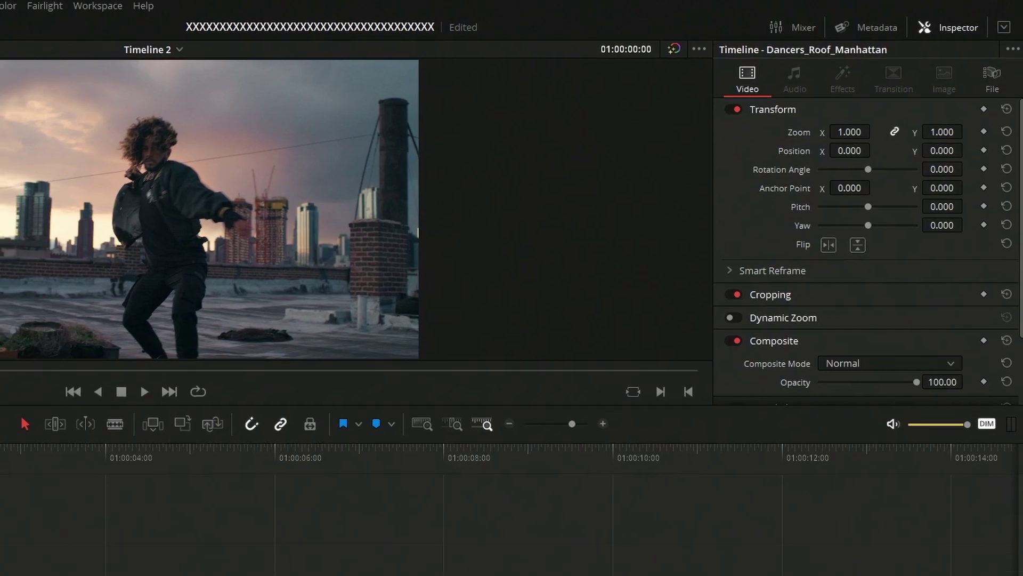
left_click_drag(780, 185, 785, 185)
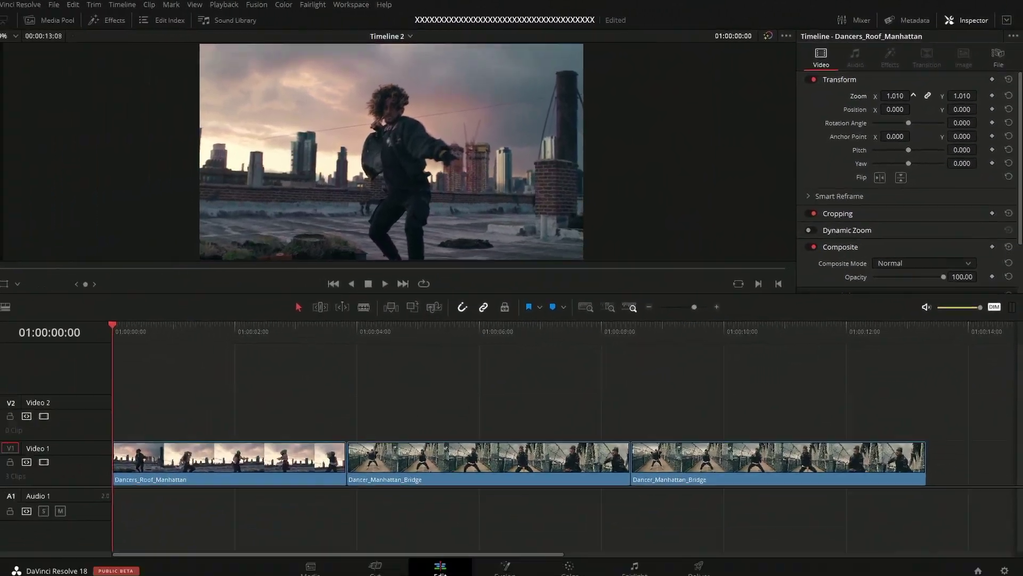
left_click_drag(913, 96, 999, 129)
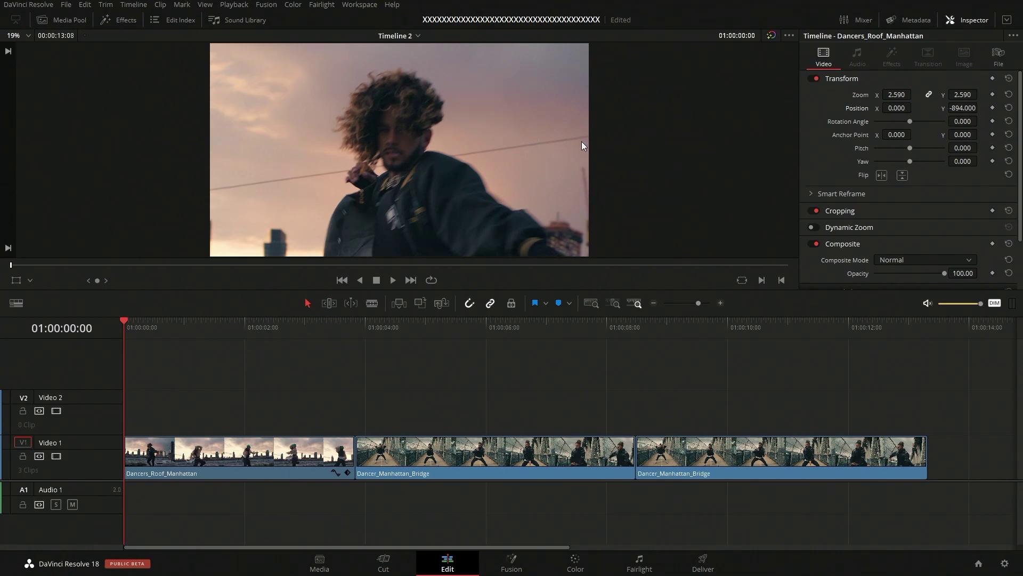
double_click(861, 95)
double_click(864, 109)
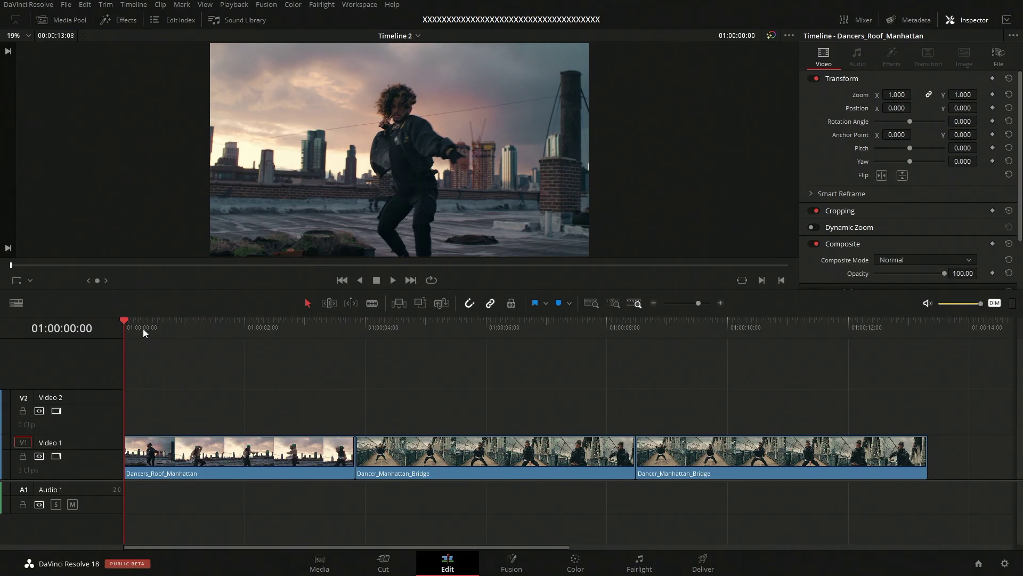
Step: Near 01:00:01:18, keyframe the roof clip at zoom 2.570, position 198/-381, and save
left_click_drag(140, 327, 227, 327)
left_click_drag(897, 94, 992, 109)
left_click_drag(896, 95, 918, 107)
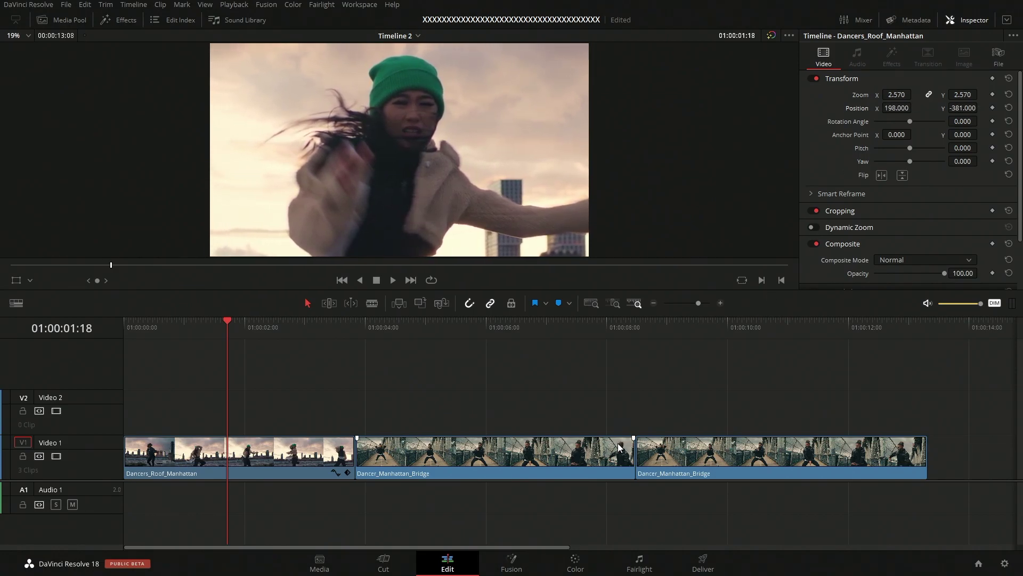
key("ctrl+s")
left_click(994, 95)
left_click(992, 108)
key("ctrl+s")
Step: At the clip's start, set zoom back to 1.000 and position to 0/0
left_click_drag(226, 325, 124, 330)
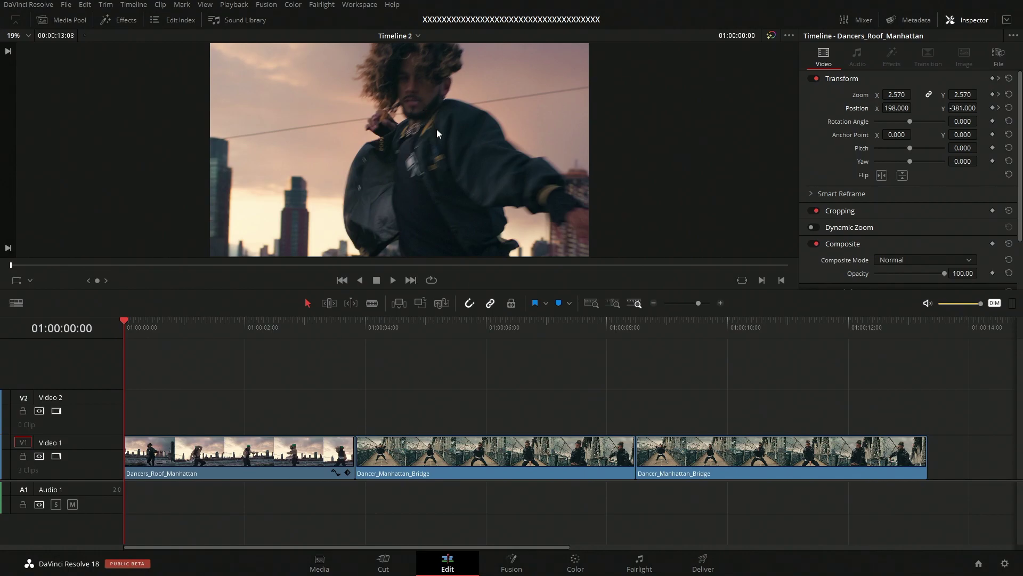
left_click(895, 95)
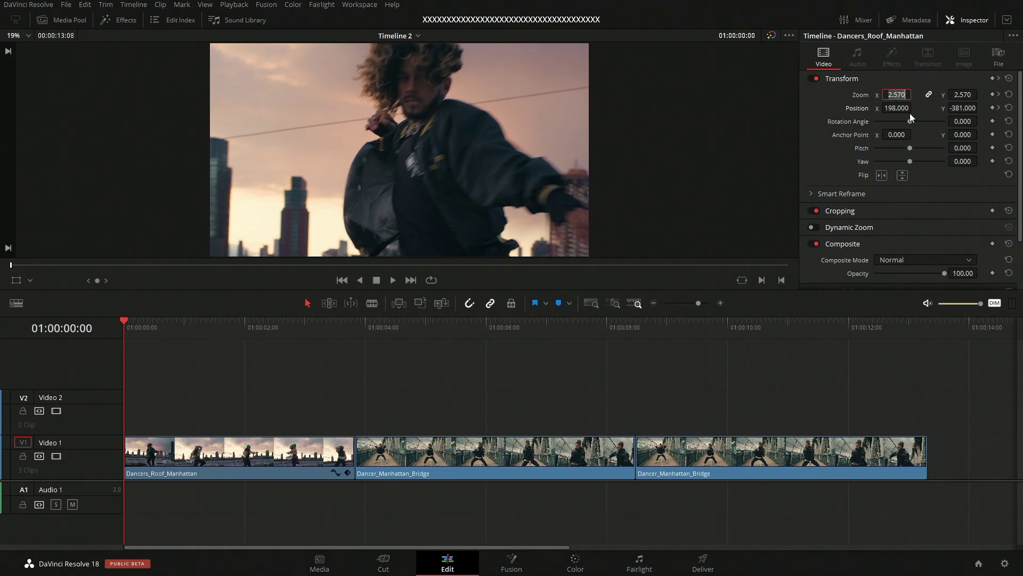
type("1")
key("Return")
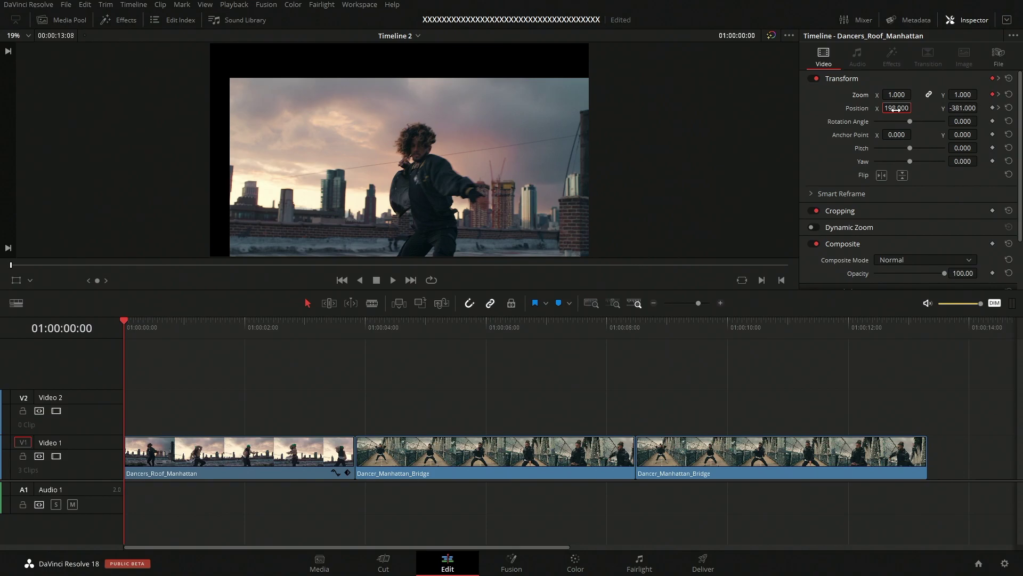
double_click(897, 108)
type("0")
key("Tab")
type("0")
key("Return")
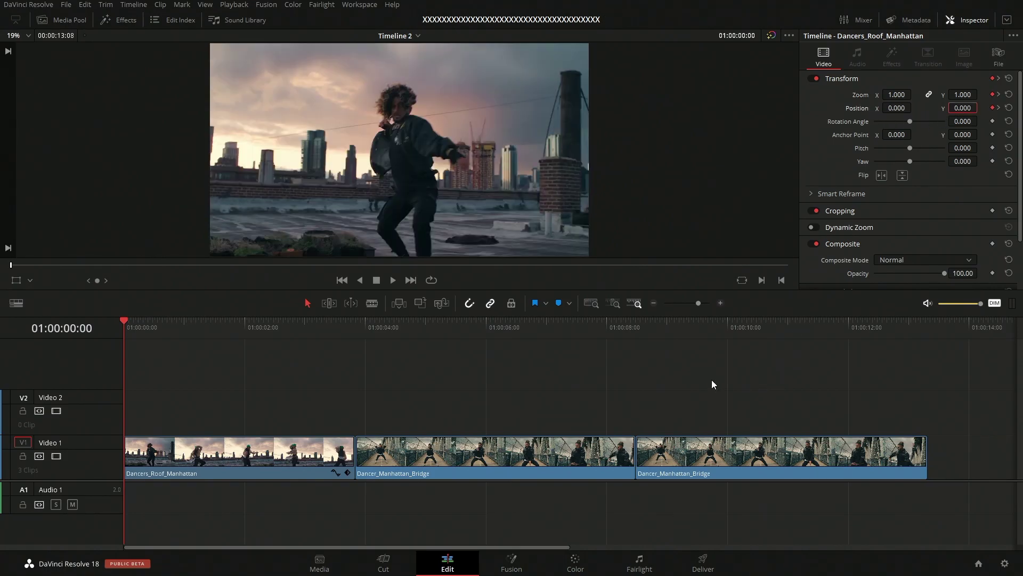
Step: Play back the zoom-in animation from the start and select the first clip
left_click(393, 280)
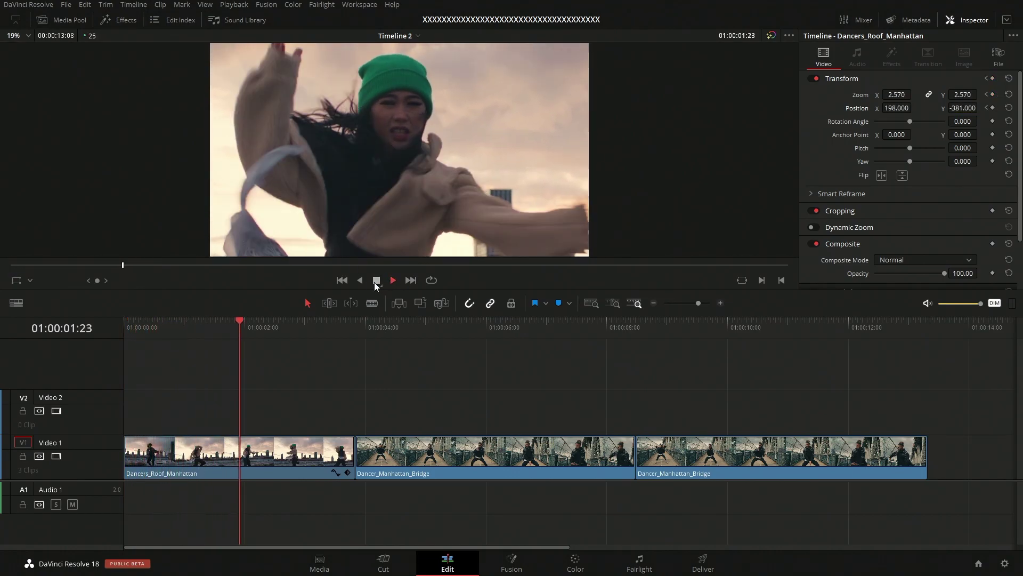
left_click(375, 281)
key("Home")
key("space")
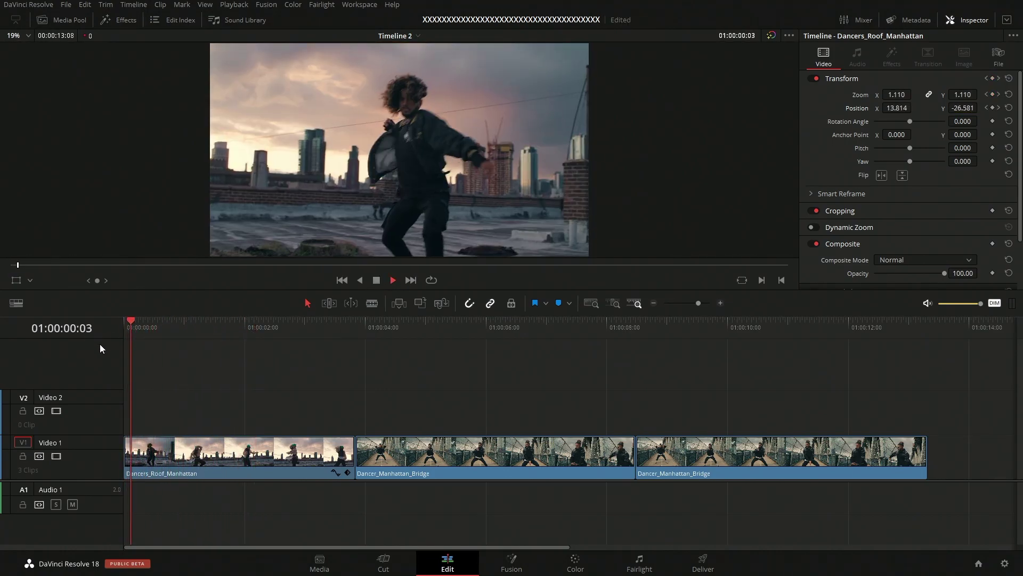
key("space")
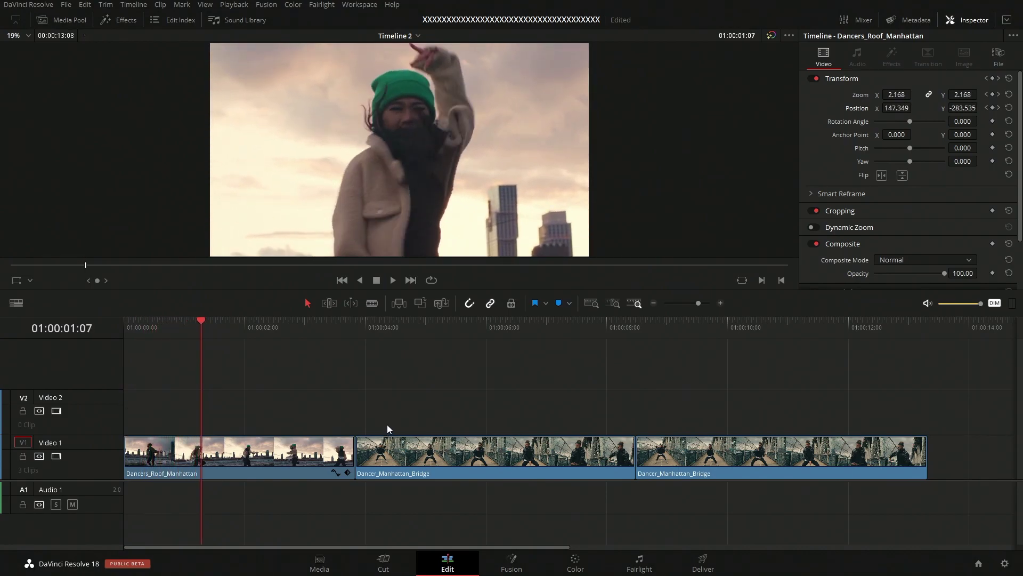
key("space")
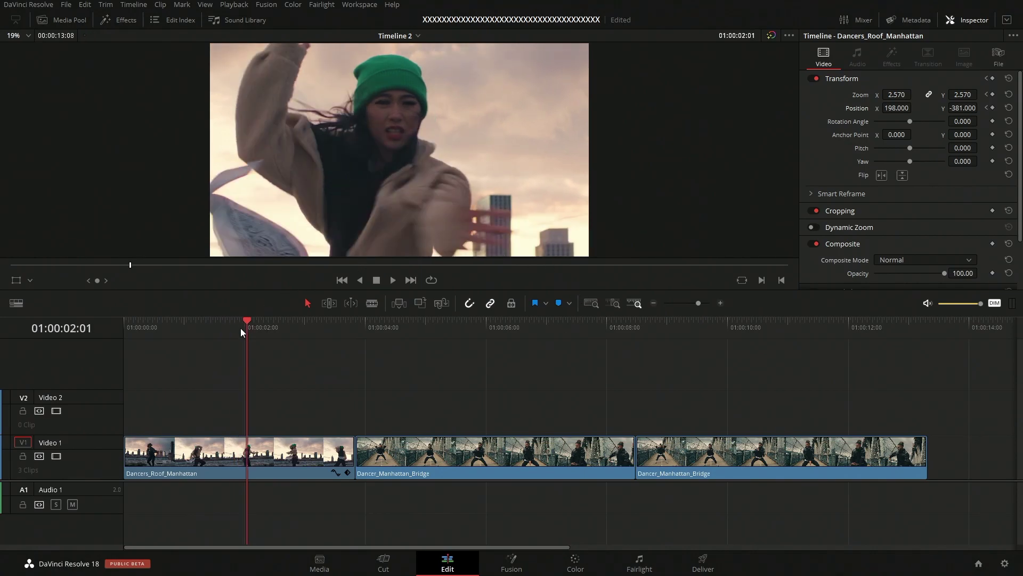
key("Home")
left_click(320, 457)
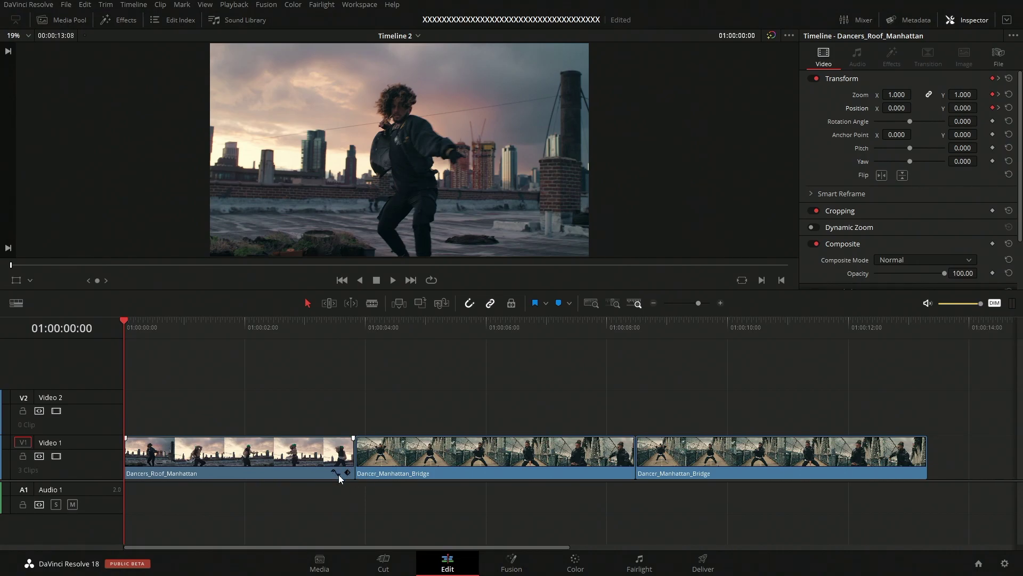
Step: Show the roof clip's keyframe track and move its first Transform keyframe to 01:00:00:07
left_click(668, 474)
left_click(348, 473)
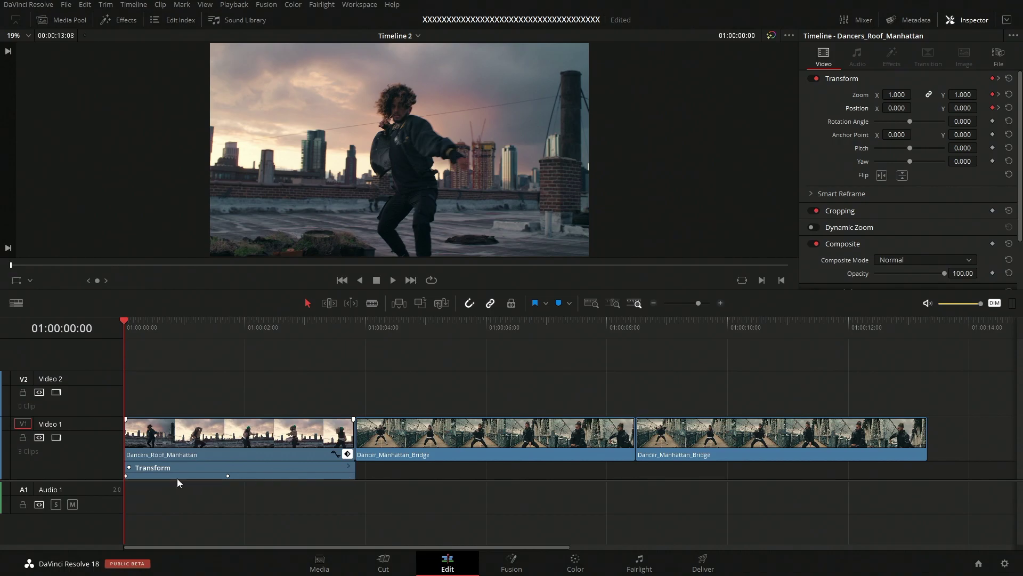
left_click(126, 475)
left_click_drag(126, 475, 145, 476)
key("space")
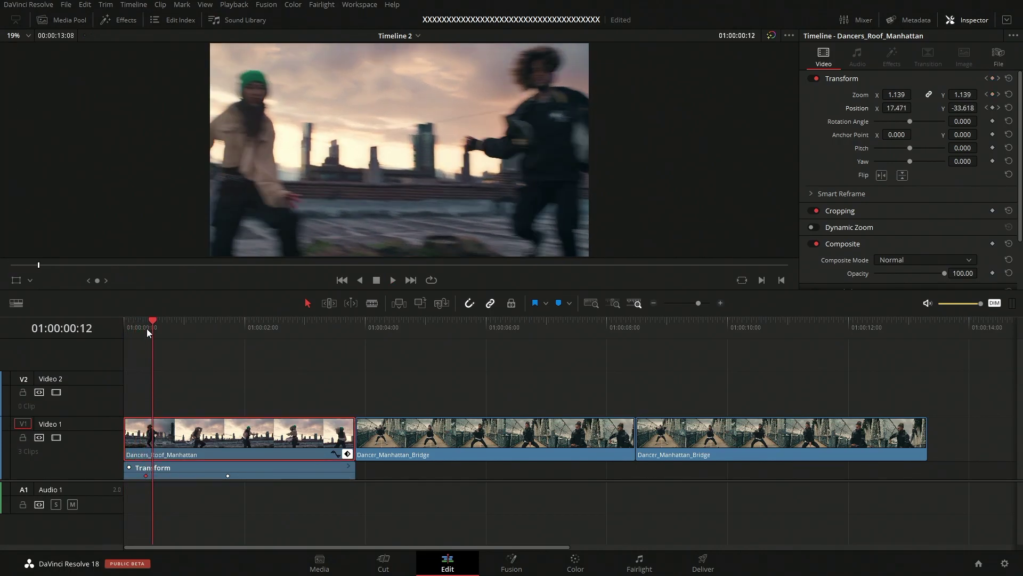
left_click_drag(146, 328, 120, 333)
key("space")
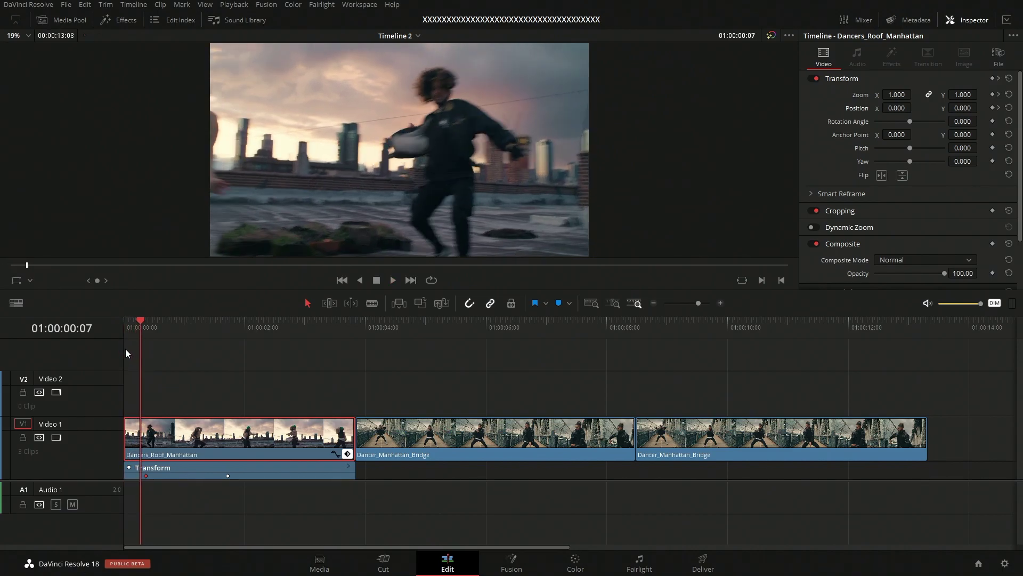
left_click_drag(146, 477, 140, 477)
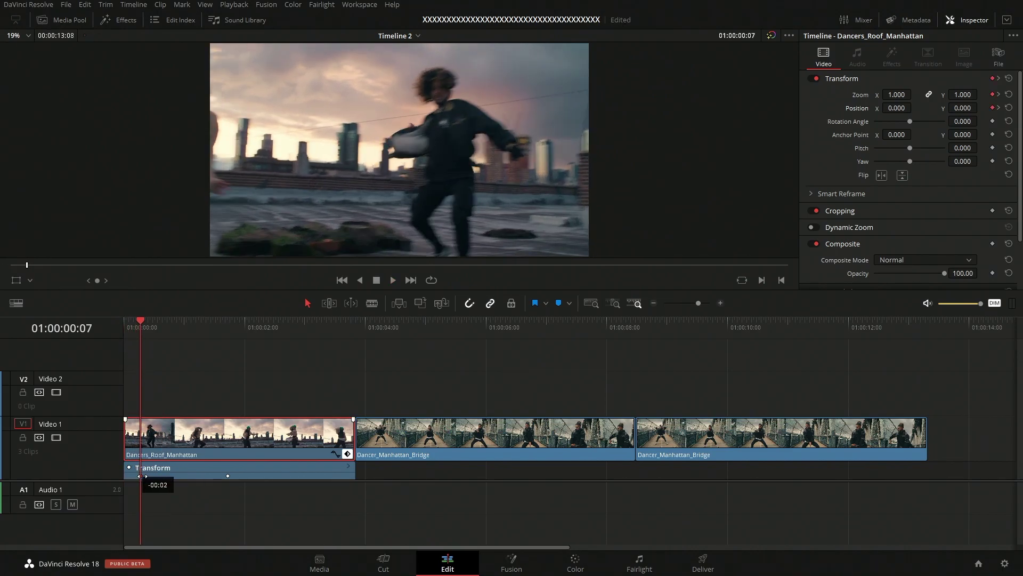
Step: Set the first keyframe to Ease Out and the second keyframe to Ease In
right_click(142, 475)
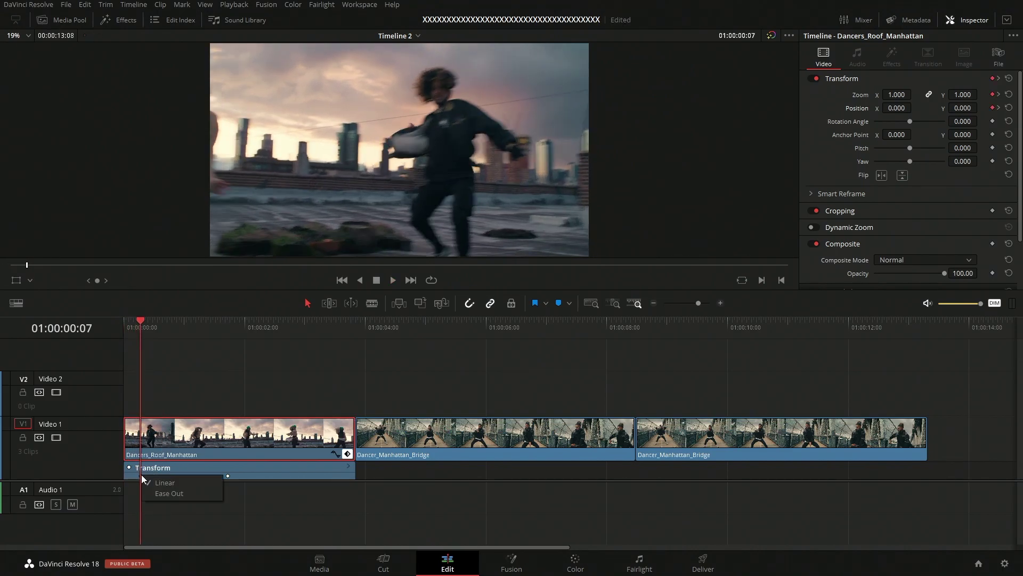
left_click(167, 495)
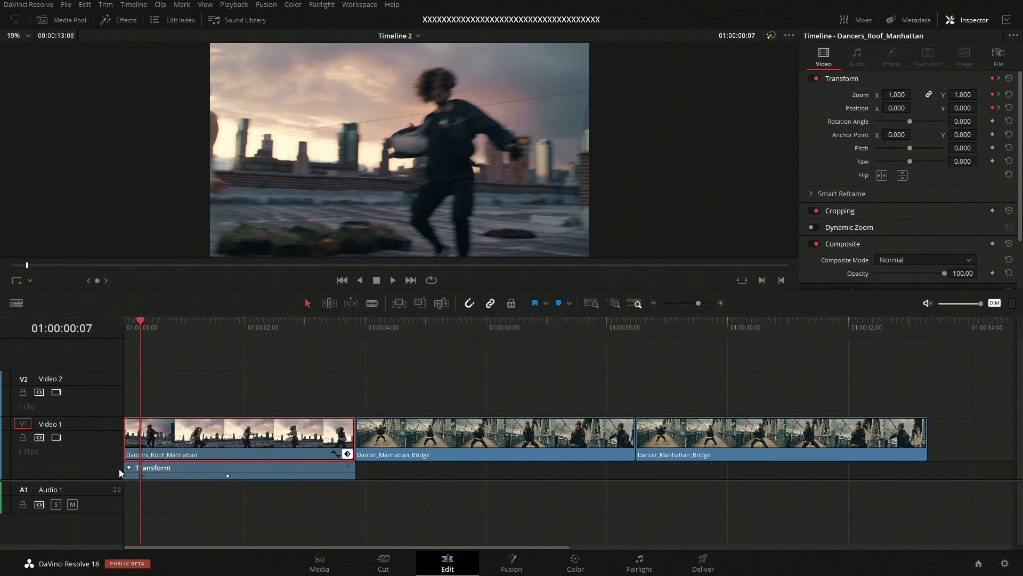
right_click(227, 476)
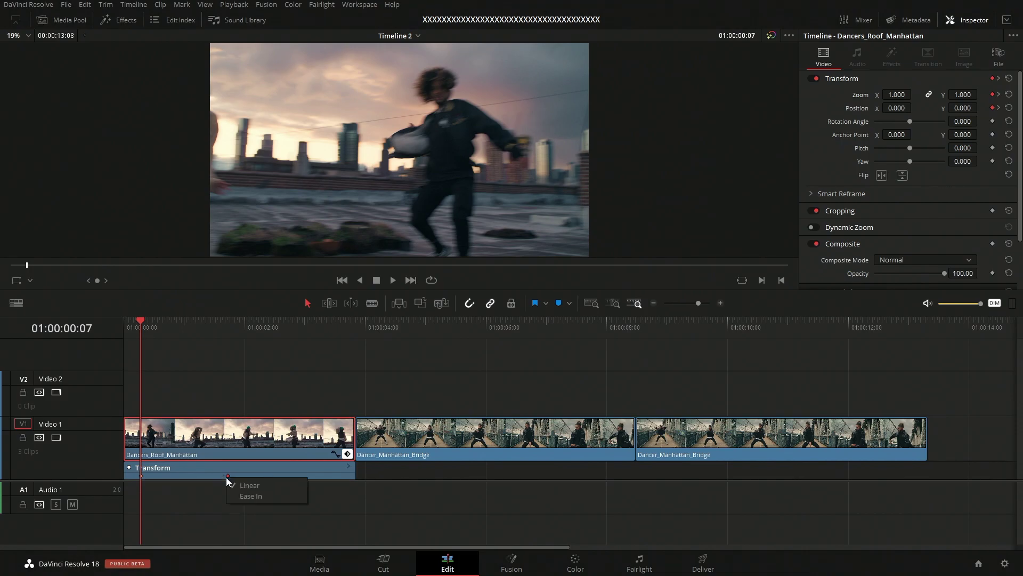
left_click(238, 494)
Step: Play the eased animation from the start, save the project, and hide the keyframe track
key("Home")
key("space")
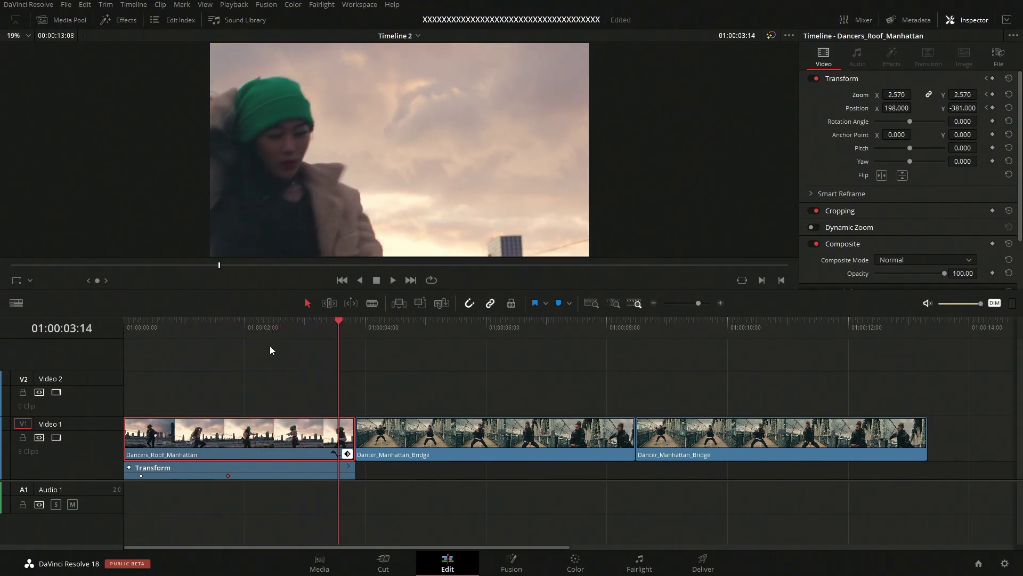
key("ctrl+s")
left_click(347, 455)
left_click(347, 454)
left_click(347, 455)
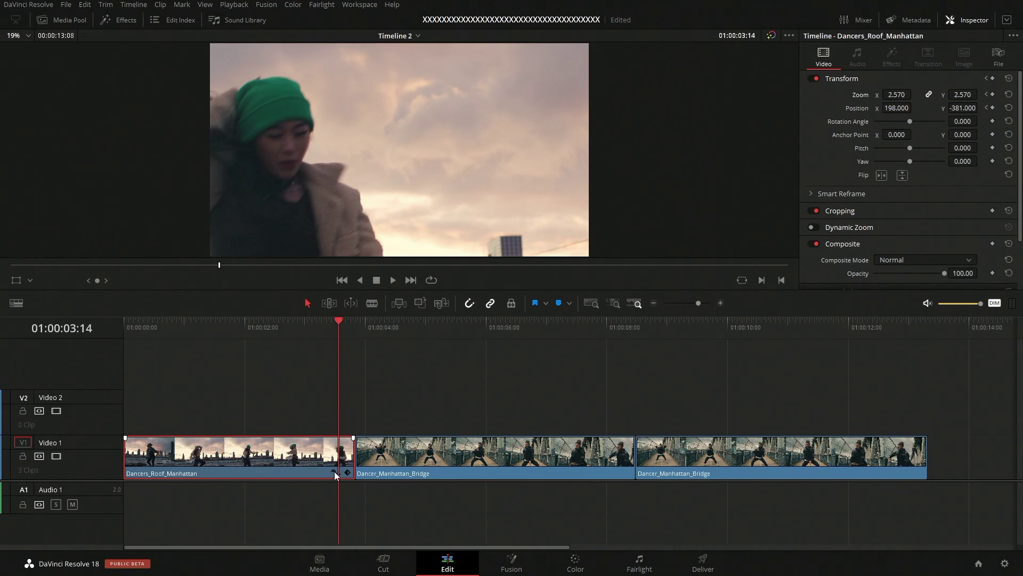
Step: In the curve editor, ease the Zoom Y curve into its final keyframe with a longer handle
left_click(335, 471)
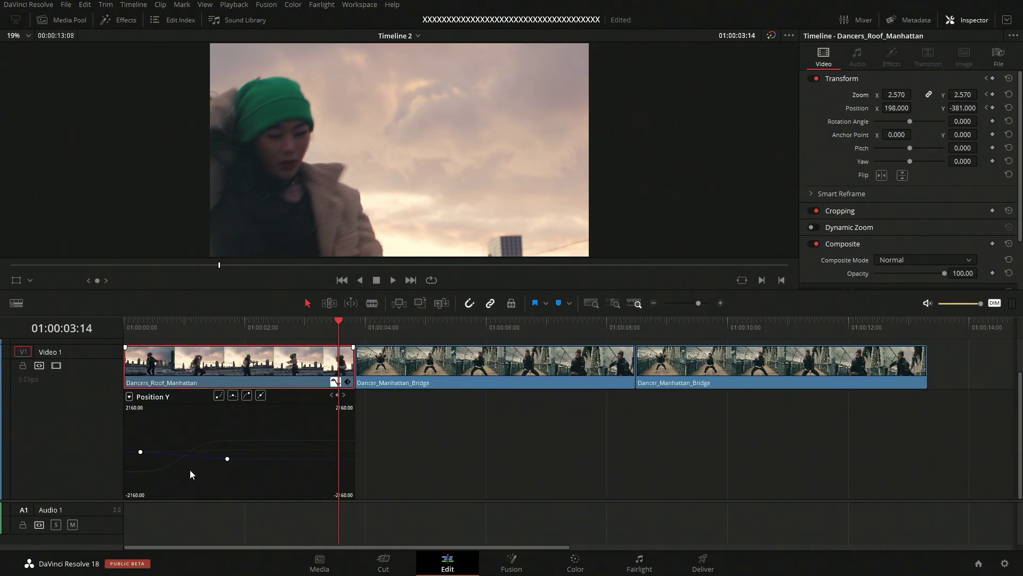
left_click_drag(700, 304, 701, 304)
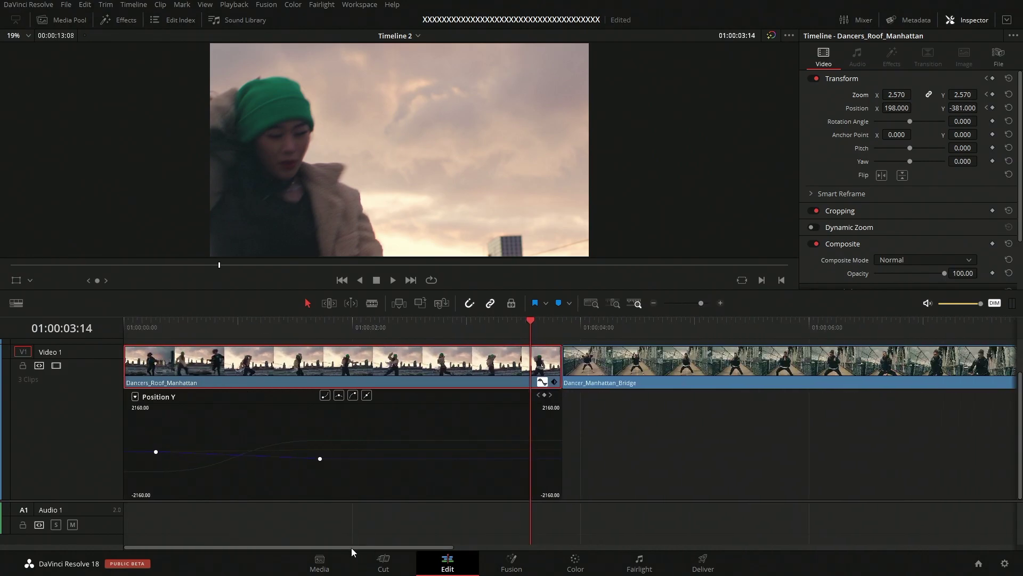
scroll(111, 510, "up", 1)
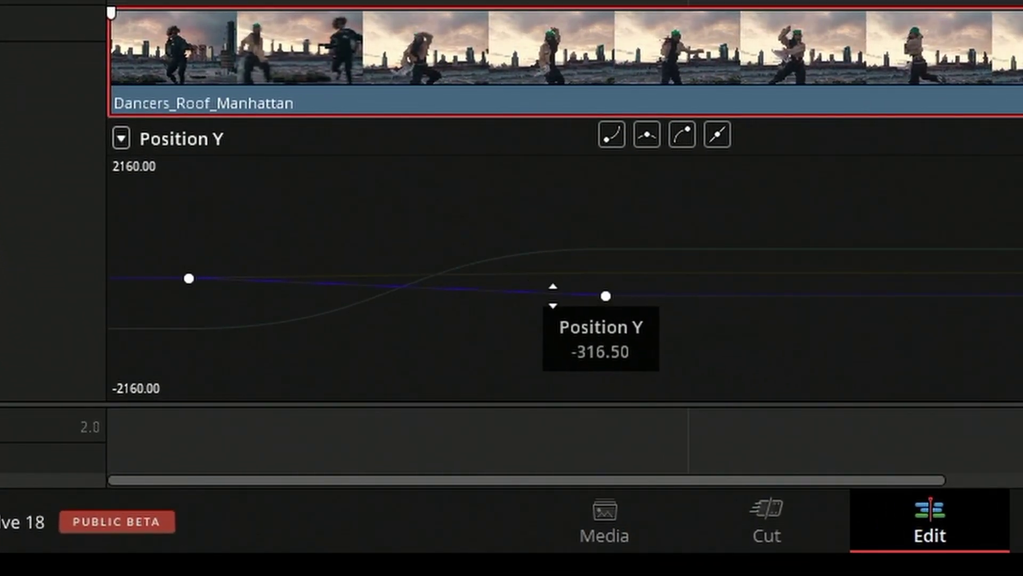
left_click(550, 254)
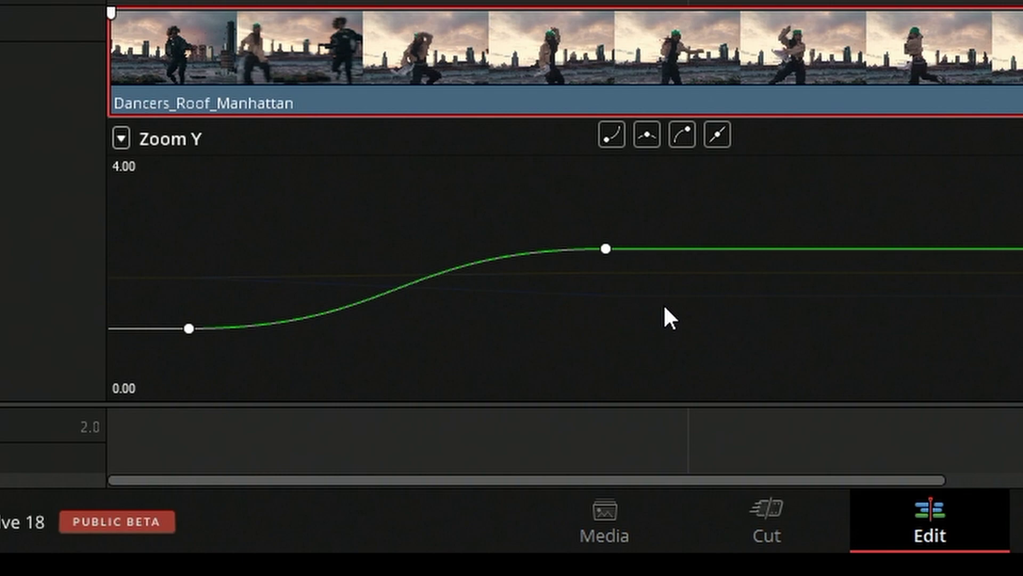
left_click(605, 250)
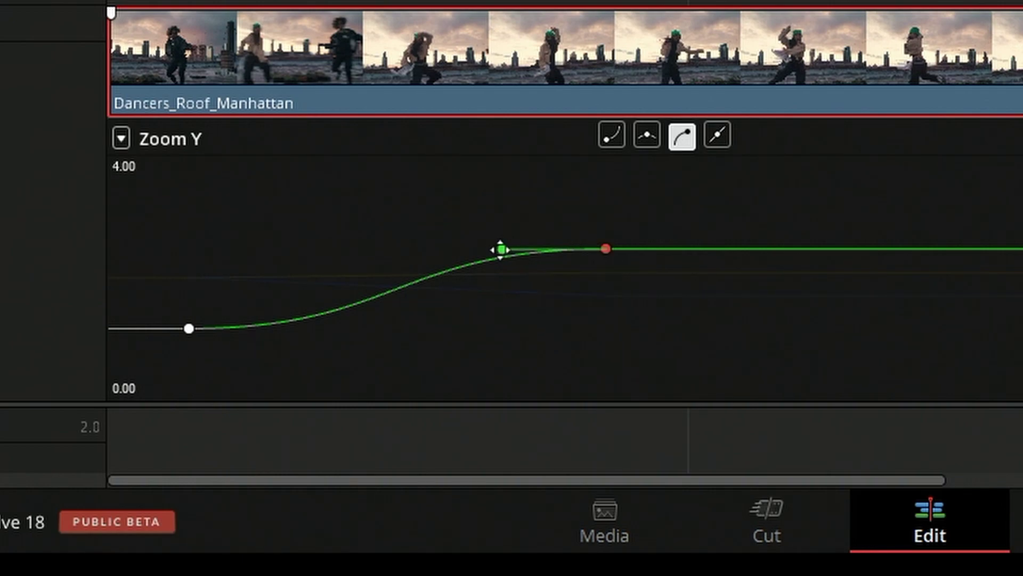
left_click_drag(501, 249, 369, 254)
left_click(615, 395)
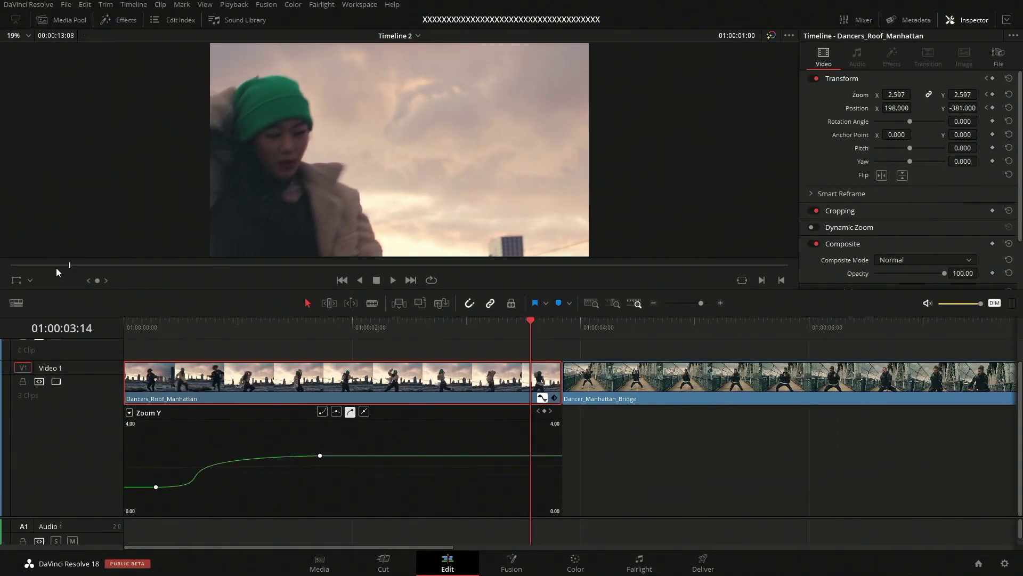
Step: Play the reshaped zoom forward and backward from the clip's start to review it
key("Home")
key("space")
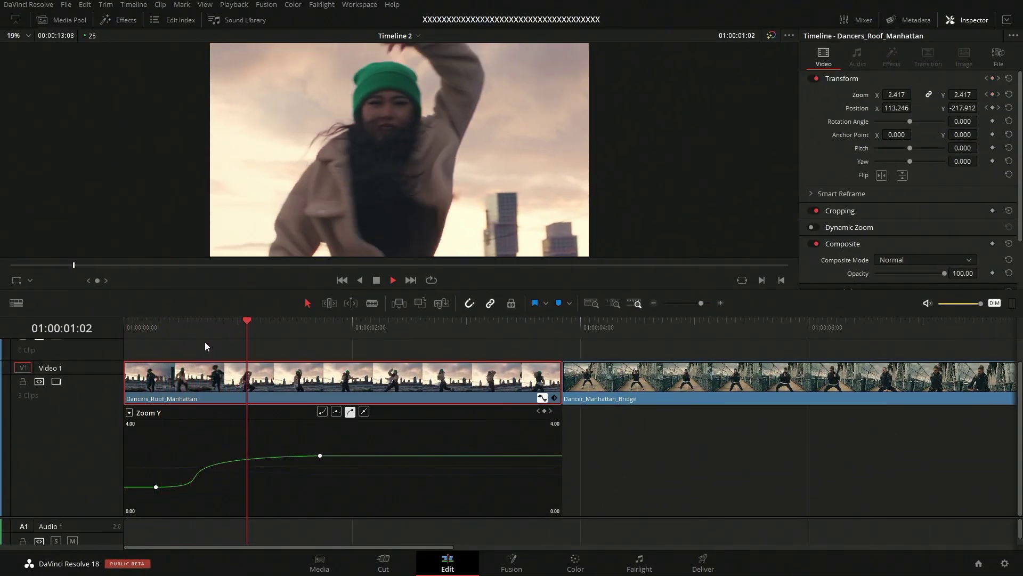
key("space")
key("j")
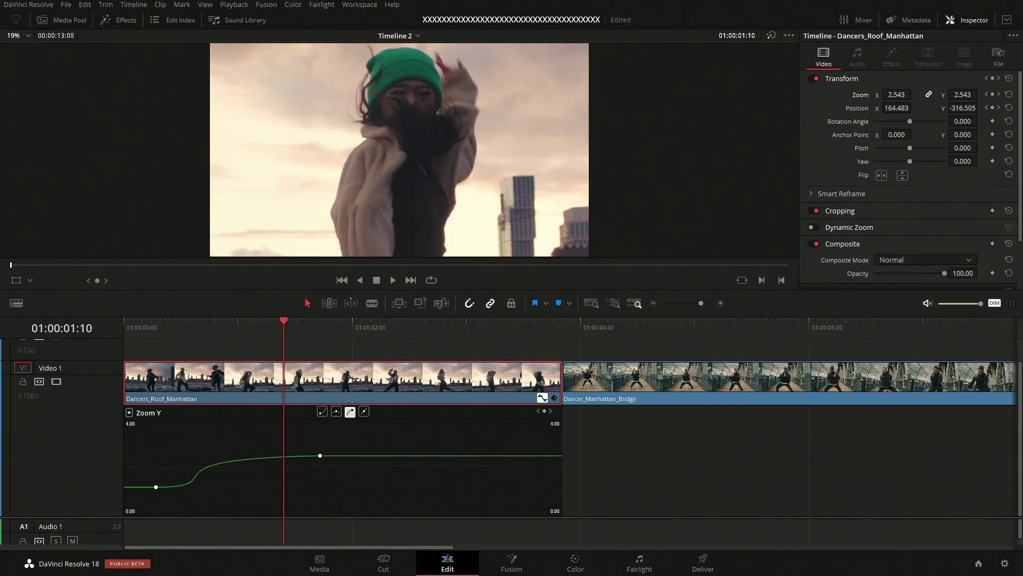
key("Home")
key("space")
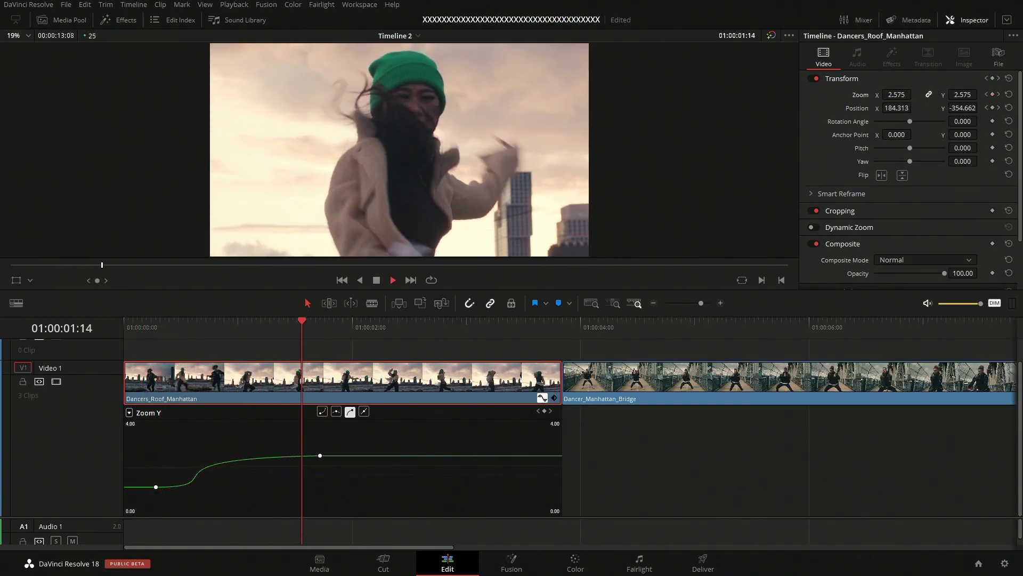
key("space")
Step: Close the curve editor and compare the roof and bridge clips, ending with Dancer_Manhattan_Bridge selected
left_click(542, 398)
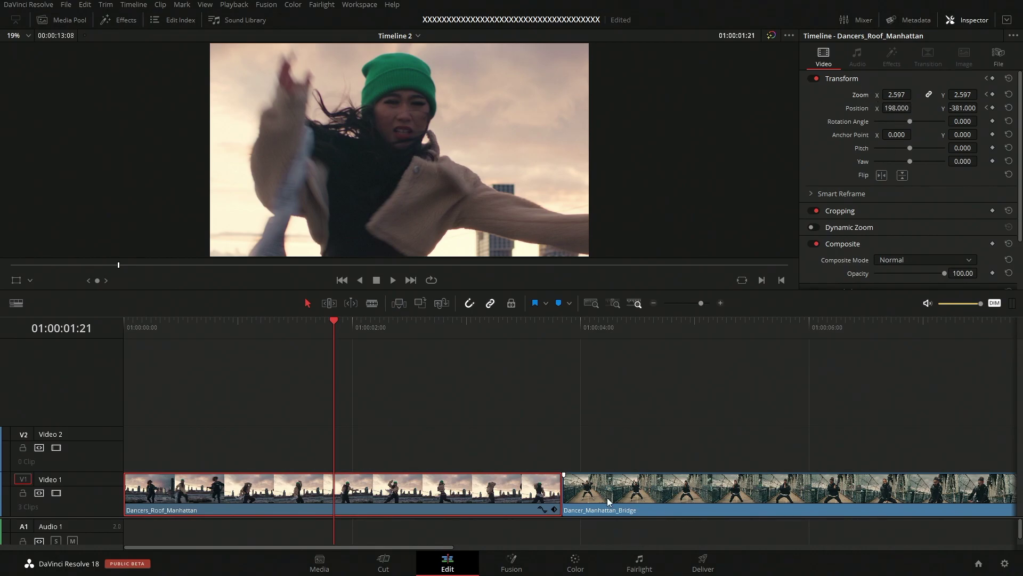
left_click_drag(504, 328, 730, 328)
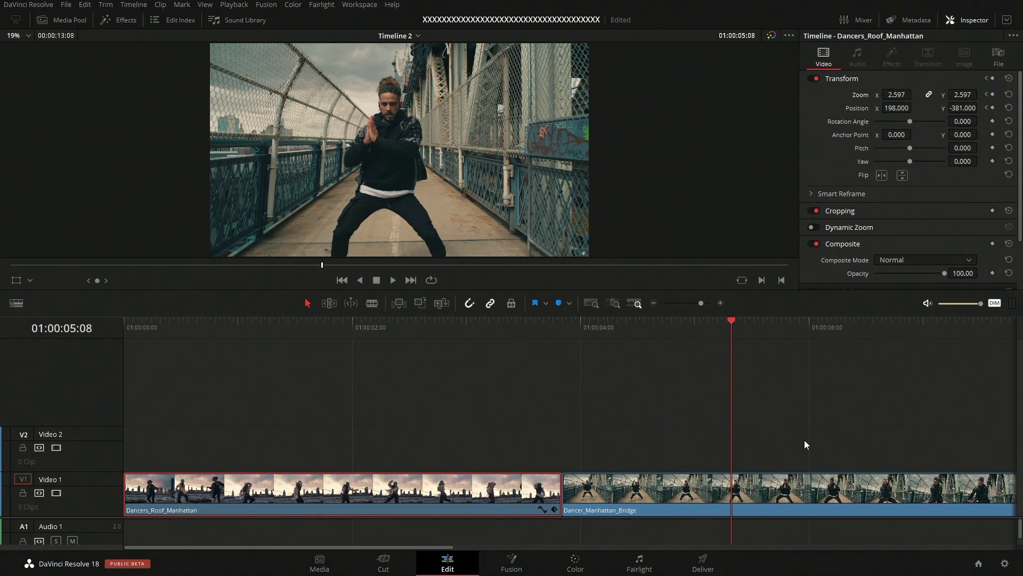
left_click(812, 496)
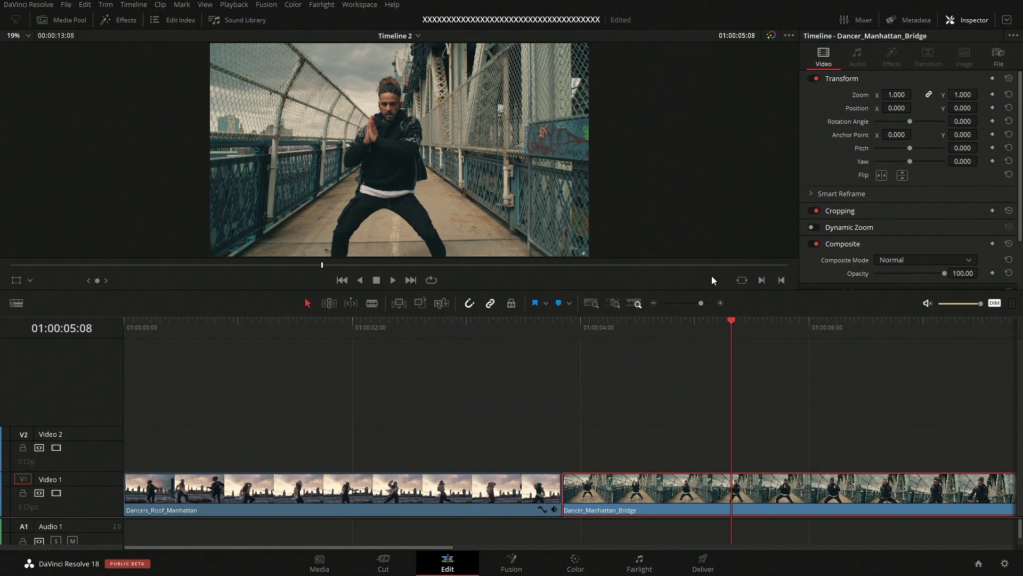
left_click(525, 492)
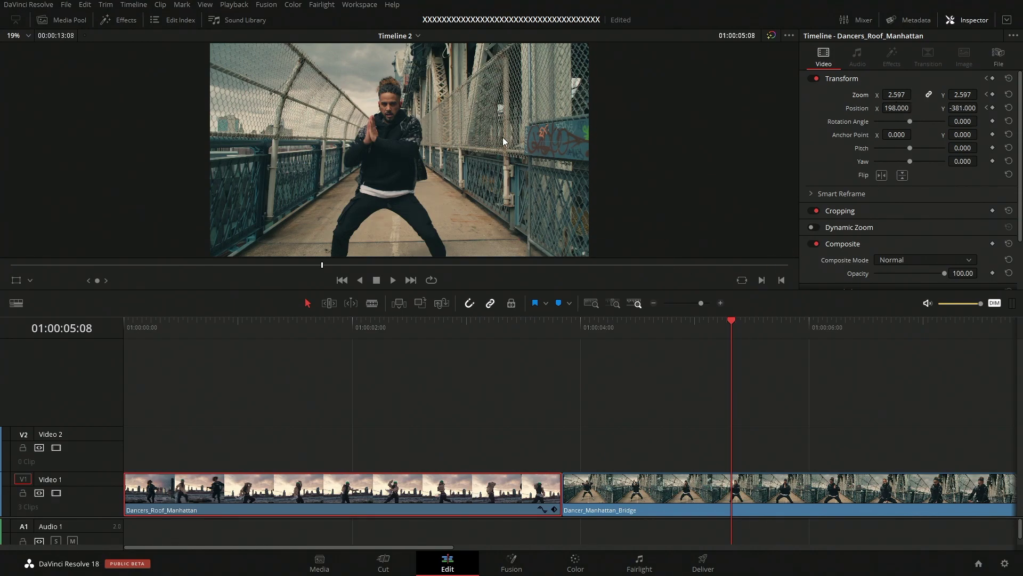
left_click(641, 477)
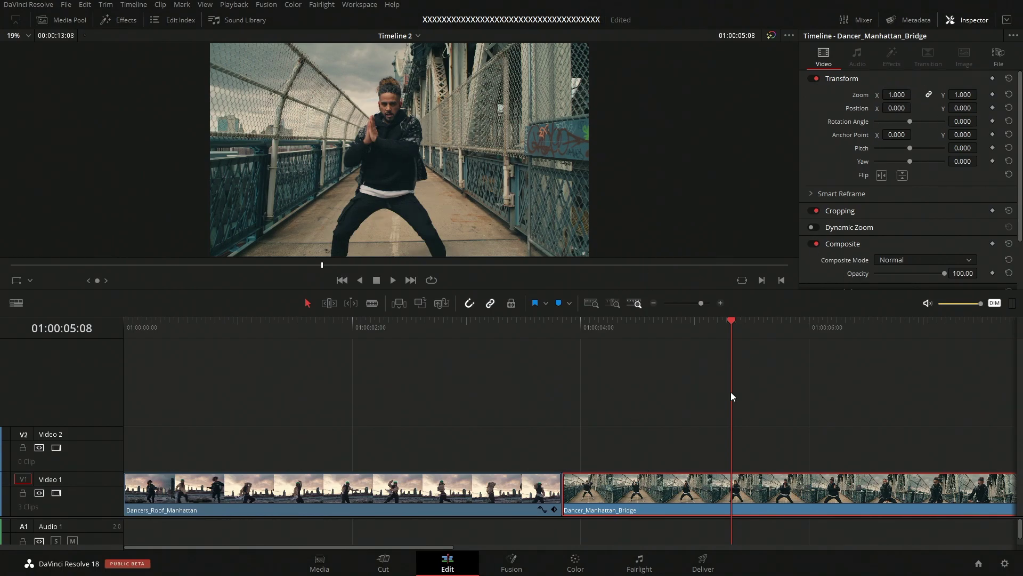
left_click(508, 338)
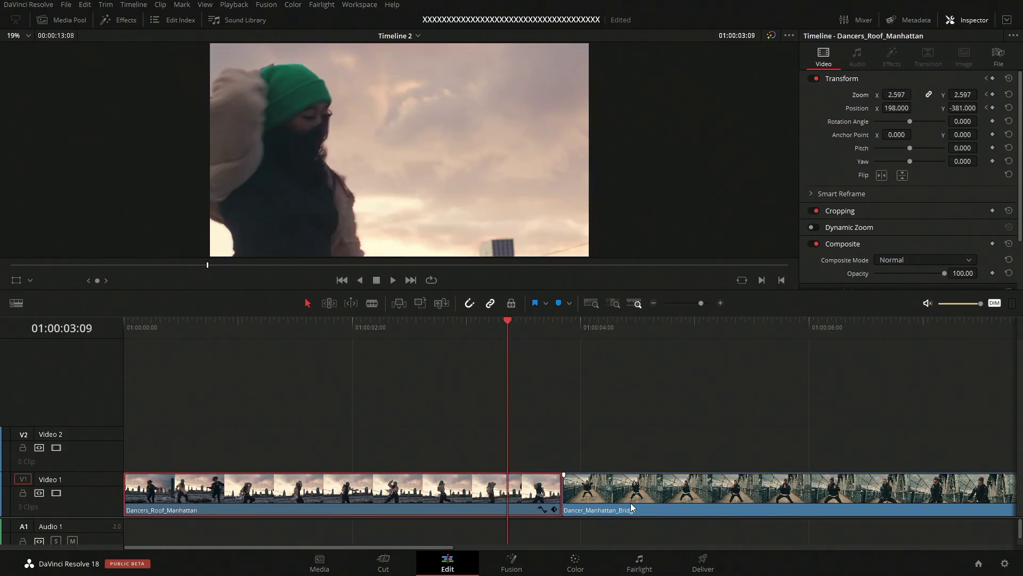
left_click(640, 338)
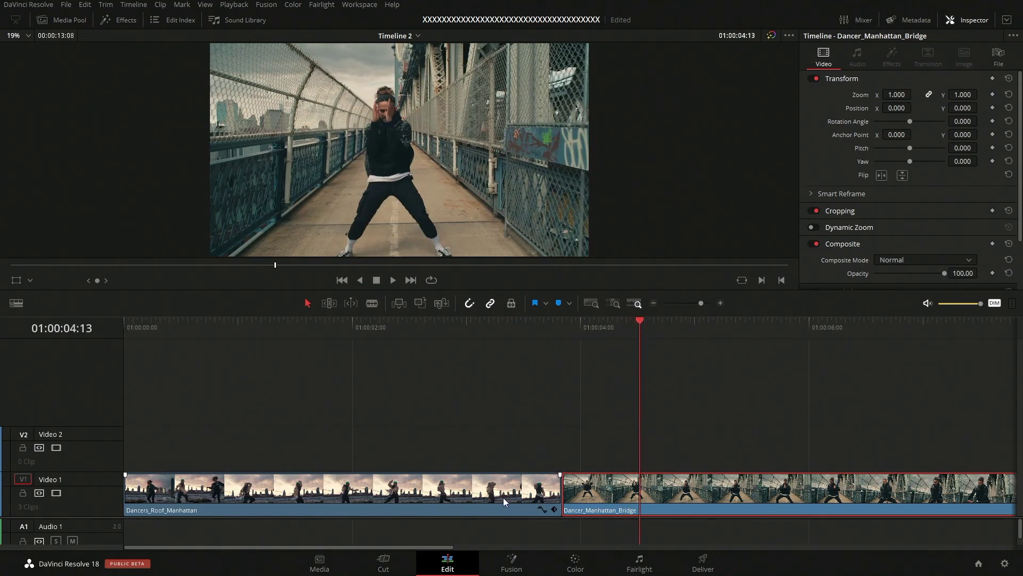
left_click(469, 496)
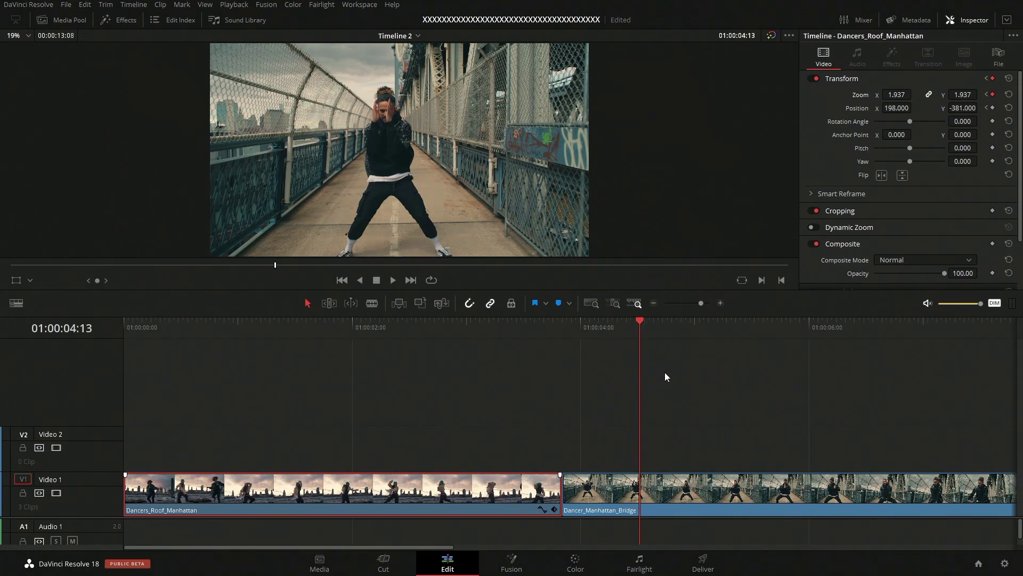
left_click(701, 499)
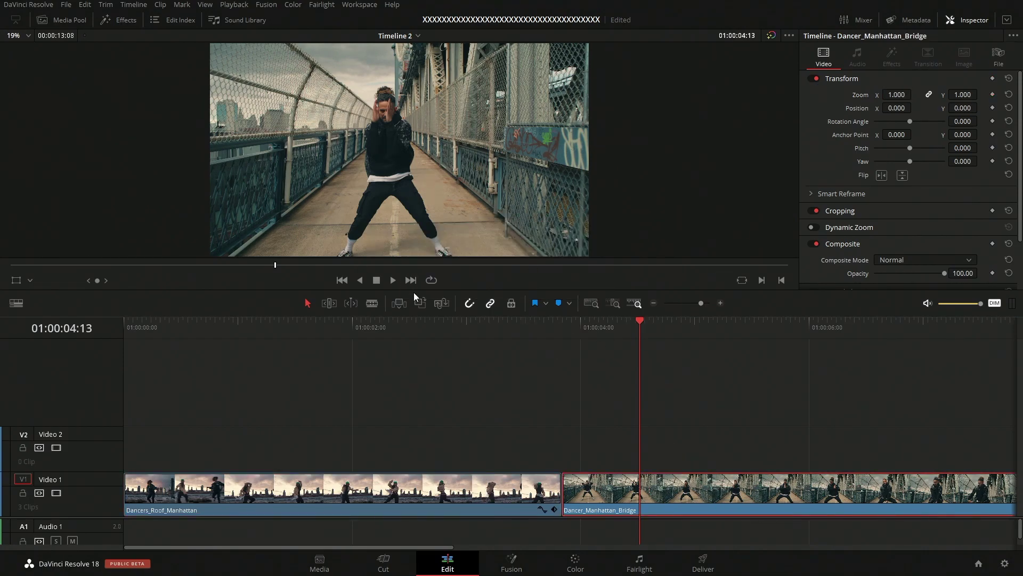
Step: Turn on viewer transform handles and drag the bridge clip to zoom 1.858 at position 288.104, -524.792
left_click_drag(462, 290, 459, 306)
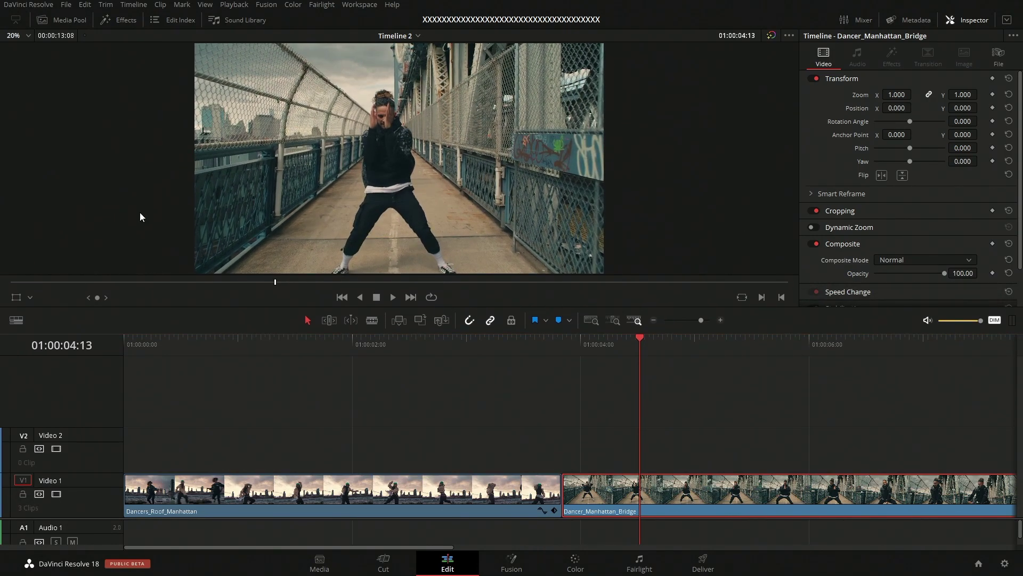
left_click(30, 298)
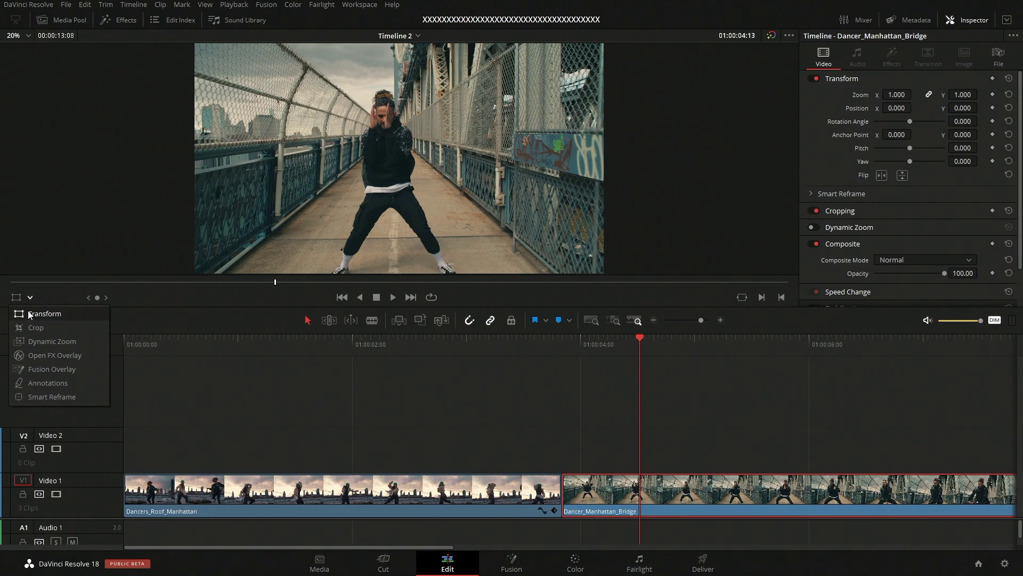
left_click(36, 314)
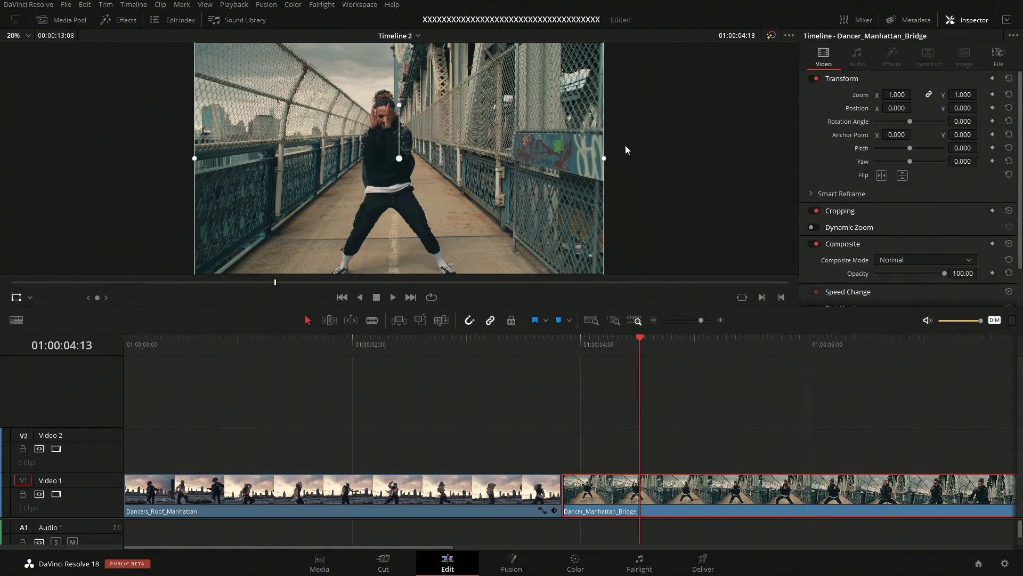
scroll(626, 146, "down", 3)
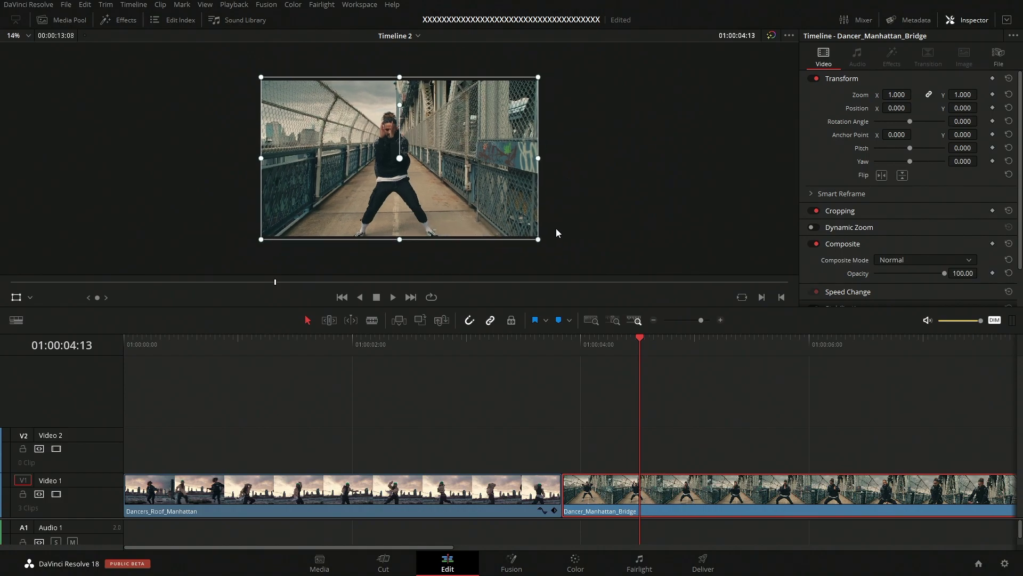
left_click_drag(539, 243, 770, 315)
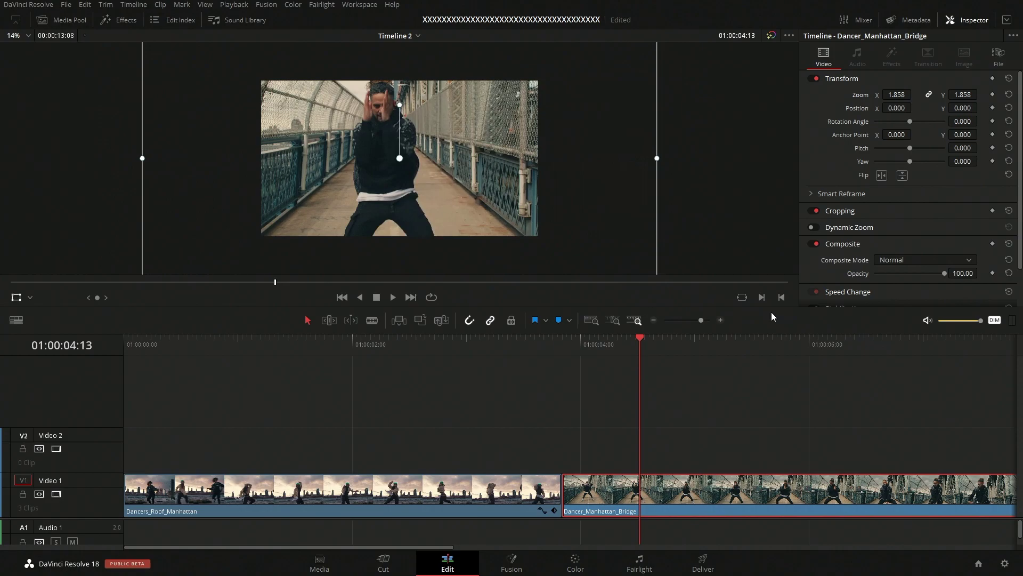
mouse_move(501, 181)
left_mouse_down()
mouse_move(541, 183)
mouse_move(392, 163)
mouse_move(476, 190)
mouse_move(469, 198)
mouse_move(505, 187)
left_mouse_up()
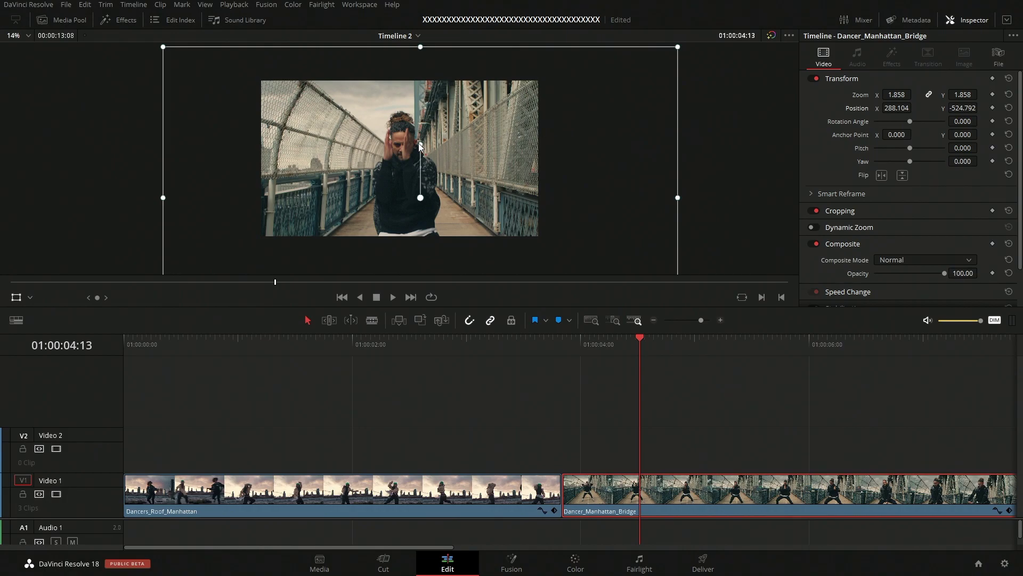
mouse_move(421, 144)
left_mouse_down()
mouse_move(461, 149)
mouse_move(421, 143)
left_mouse_up()
Step: Keyframe the bridge clip, then by 01:00:05:04 shrink it to zoom 0.226 in the upper right
left_click(992, 108)
left_click(992, 95)
left_click(713, 343)
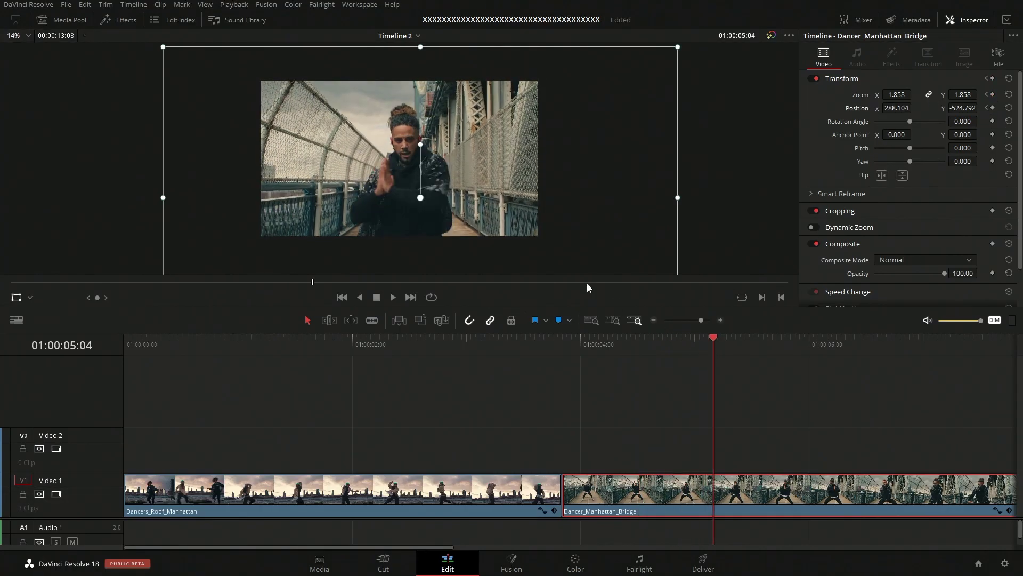
left_click_drag(483, 189, 544, 197)
left_click_drag(740, 56, 601, 137)
left_click_drag(569, 212, 514, 170)
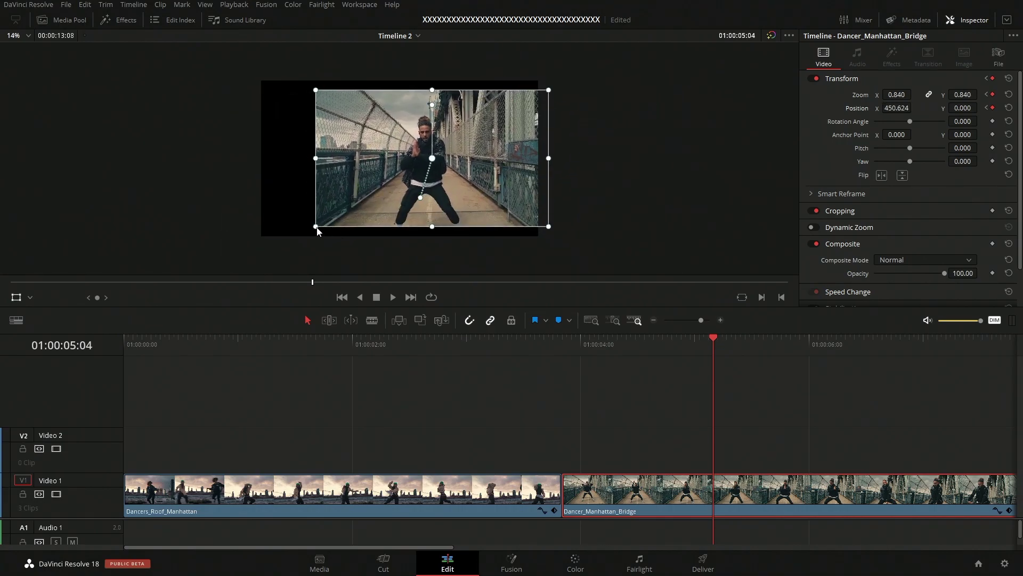
left_click_drag(316, 229, 485, 134)
mouse_move(890, 94)
left_mouse_down()
mouse_move(916, 95)
mouse_move(901, 99)
left_mouse_up()
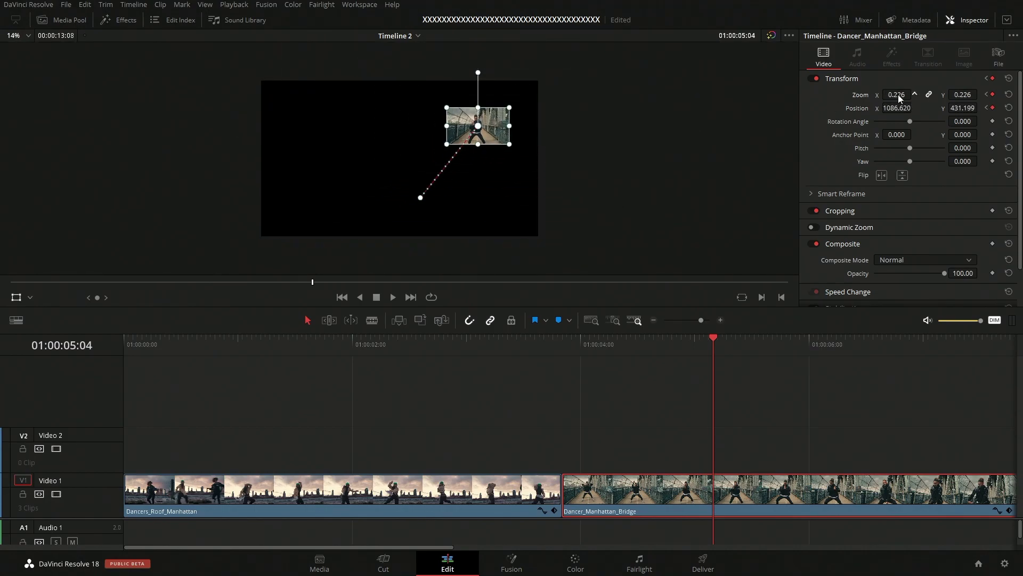
Step: Play back the shrinking animation and return to 01:00:04:08
left_click(629, 338)
key("slash")
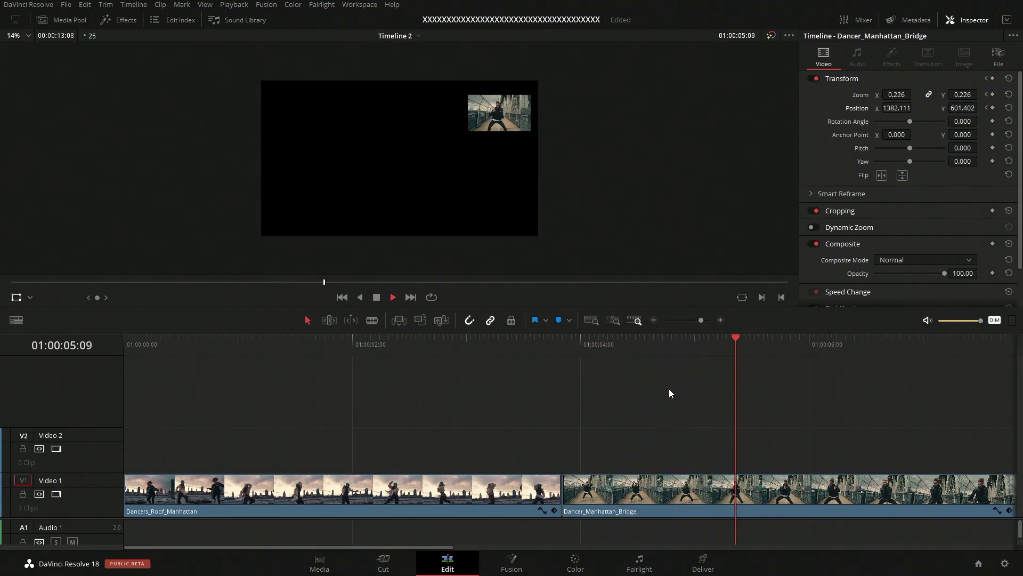
left_click_drag(823, 341, 617, 344)
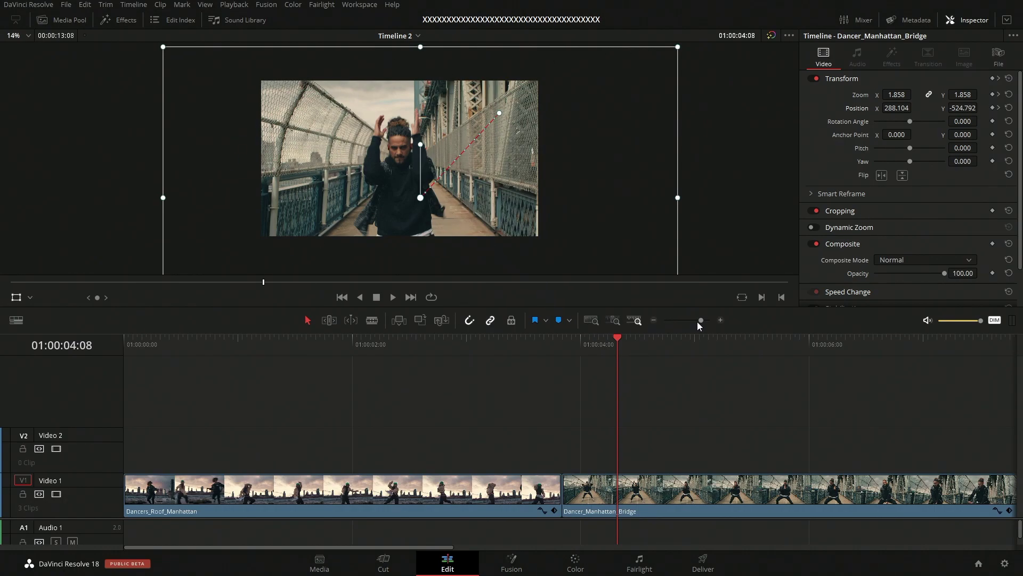
Step: Fit all three clips in the timeline, go to 01:00:08:12, hide overlays, and enlarge the preview
left_click_drag(700, 323, 695, 320)
left_click(328, 342)
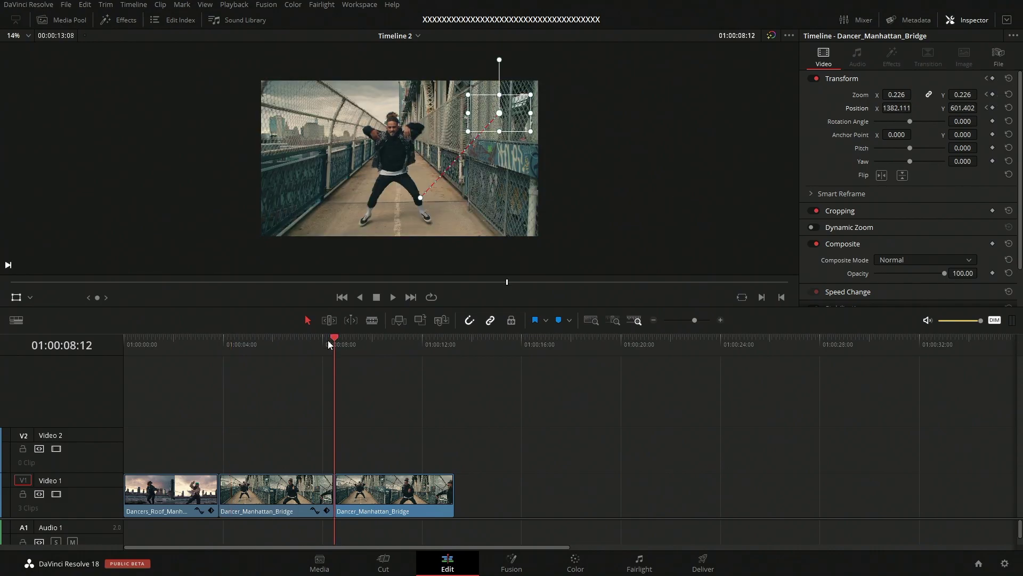
left_click(16, 297)
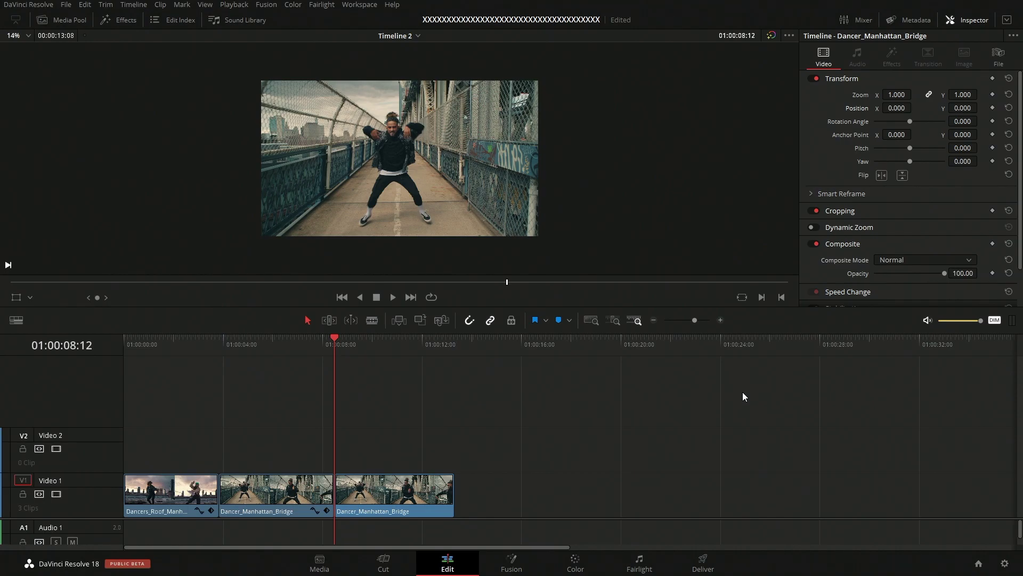
left_click_drag(302, 320, 302, 408)
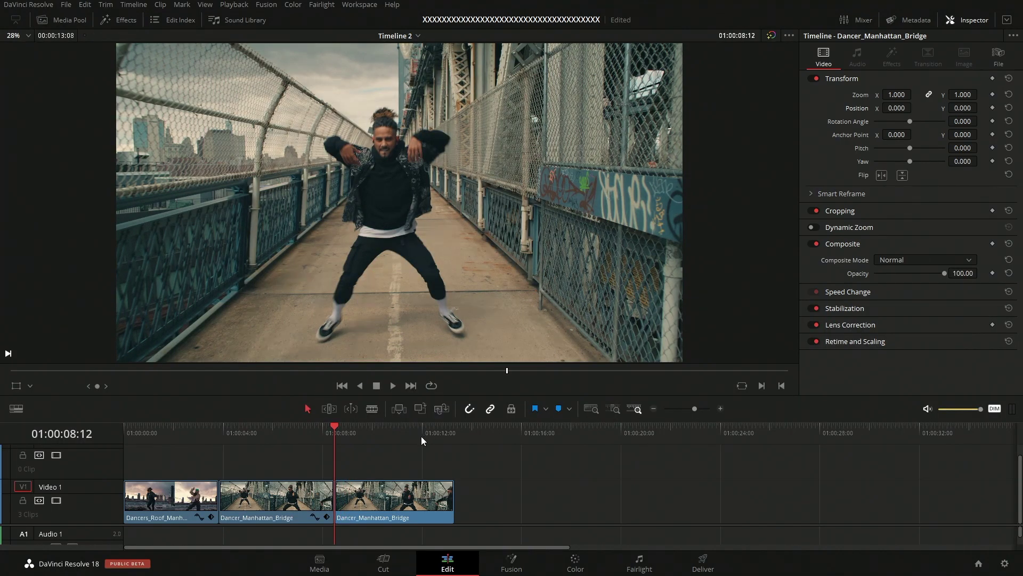
Step: Play and scrub the last bridge clip repeatedly, ending back at its start 01:00:08:12
key("space")
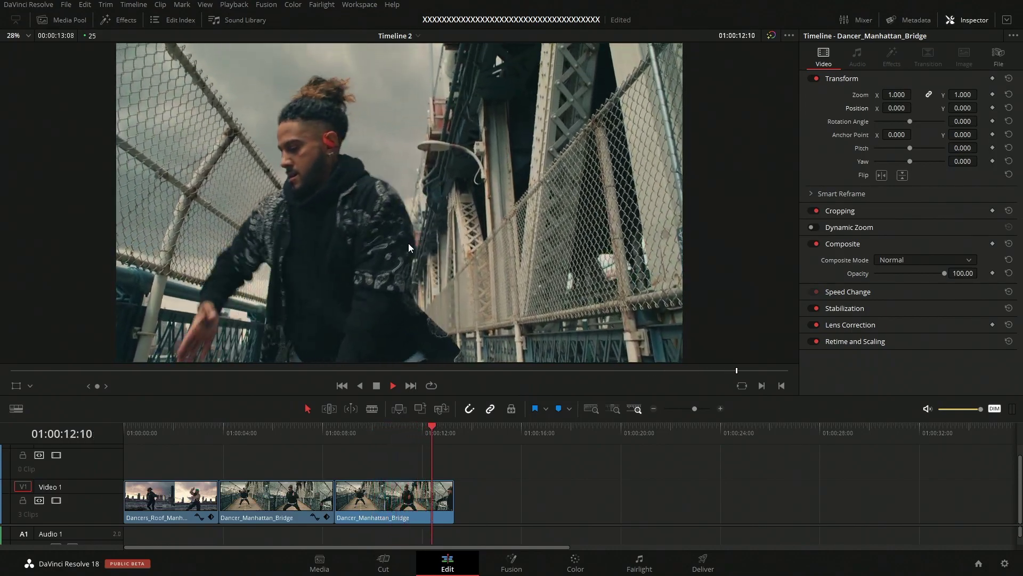
left_click(350, 433)
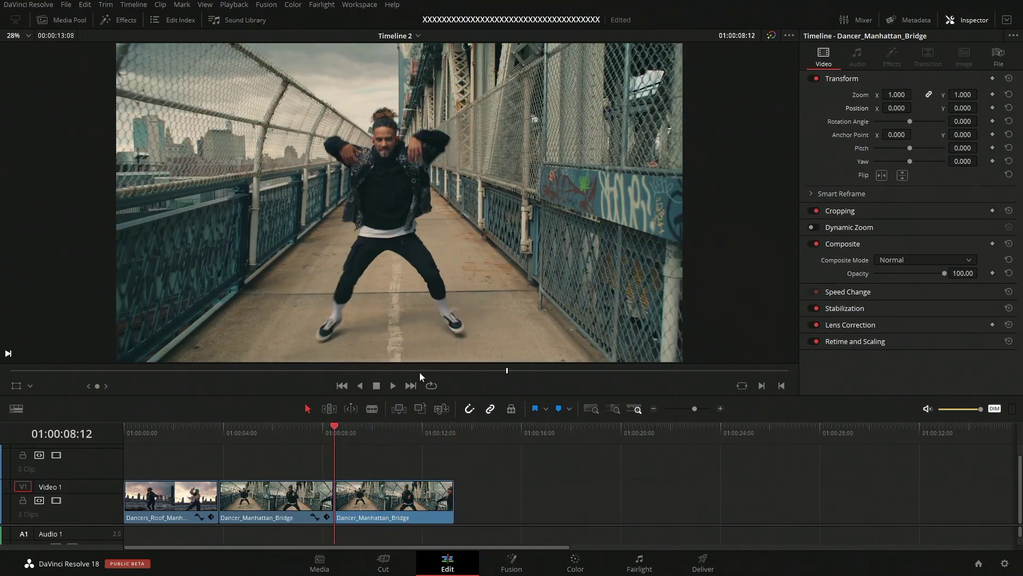
key("space")
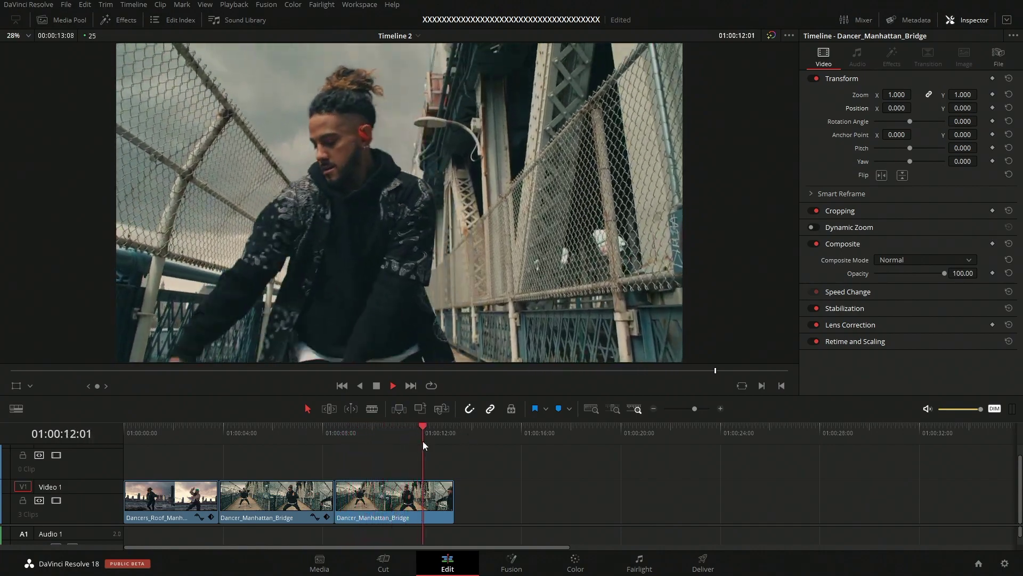
left_click_drag(427, 435, 339, 456)
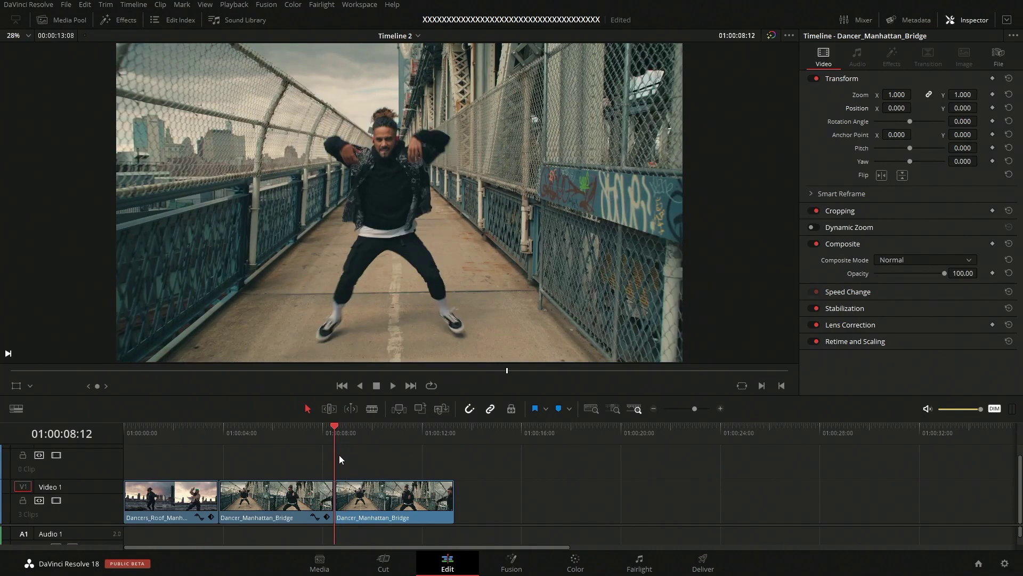
key("space")
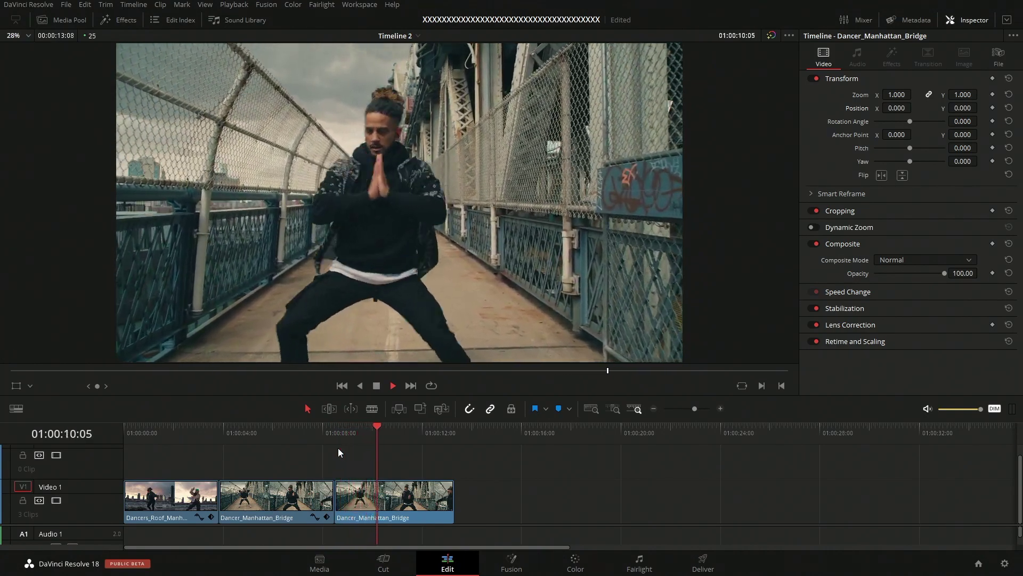
key("space")
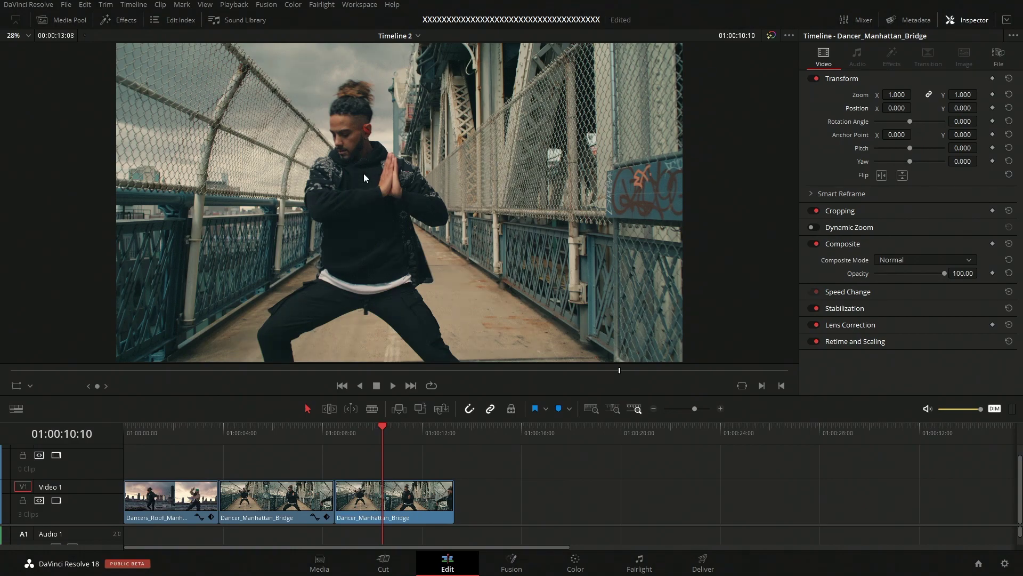
left_click_drag(379, 444, 339, 471)
key("space")
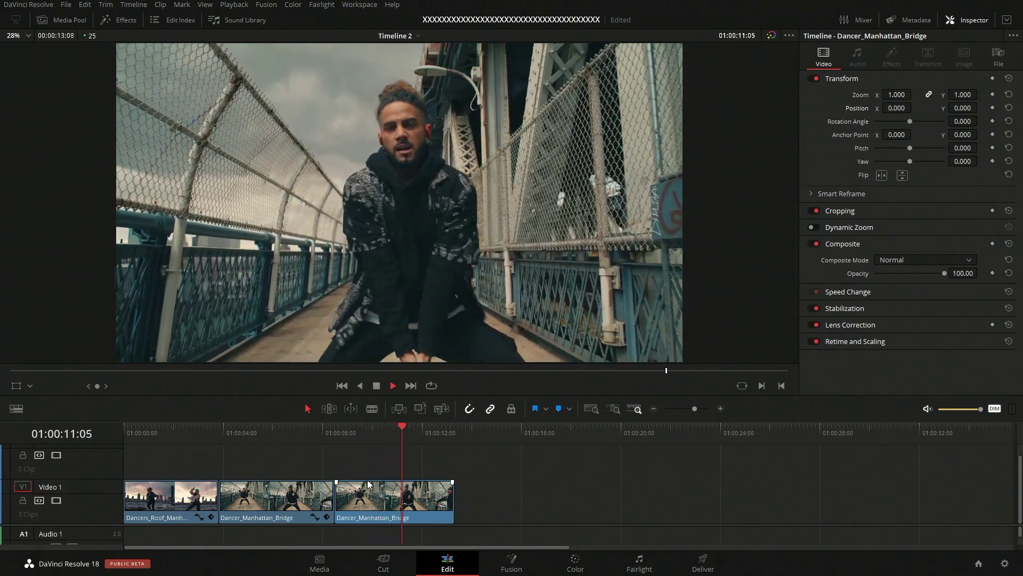
key("space")
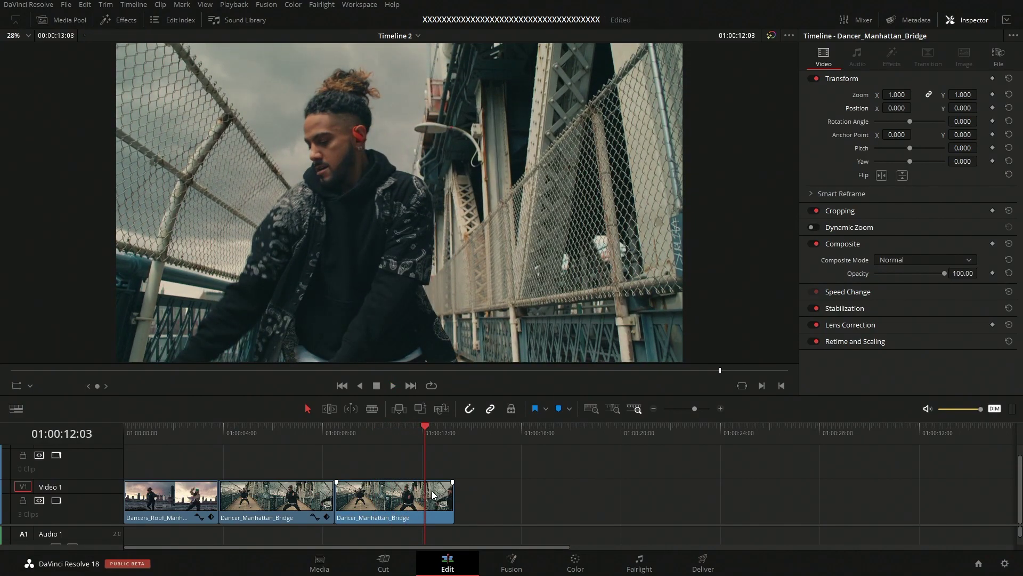
left_click_drag(355, 432, 350, 434)
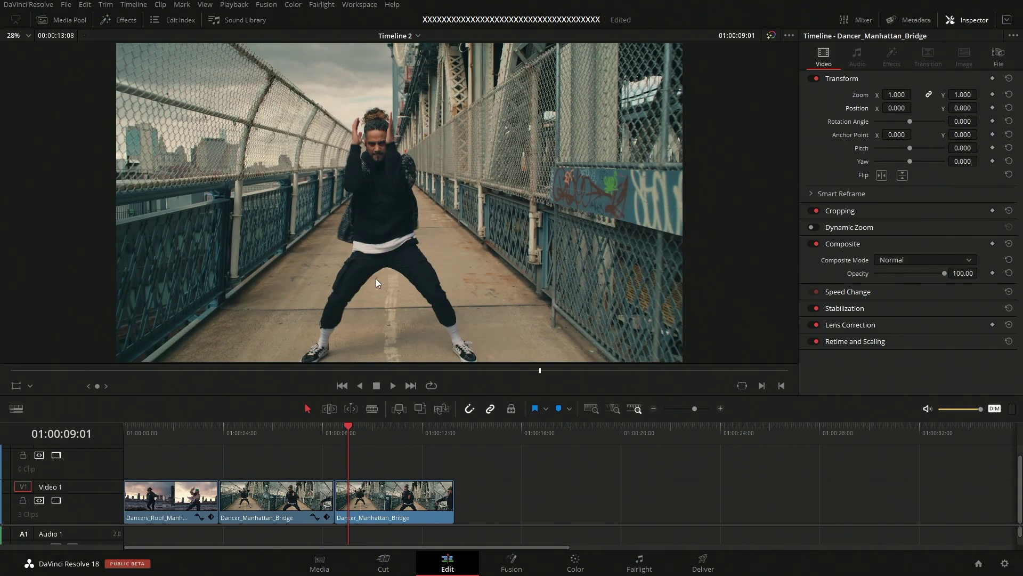
left_click_drag(347, 431, 340, 434)
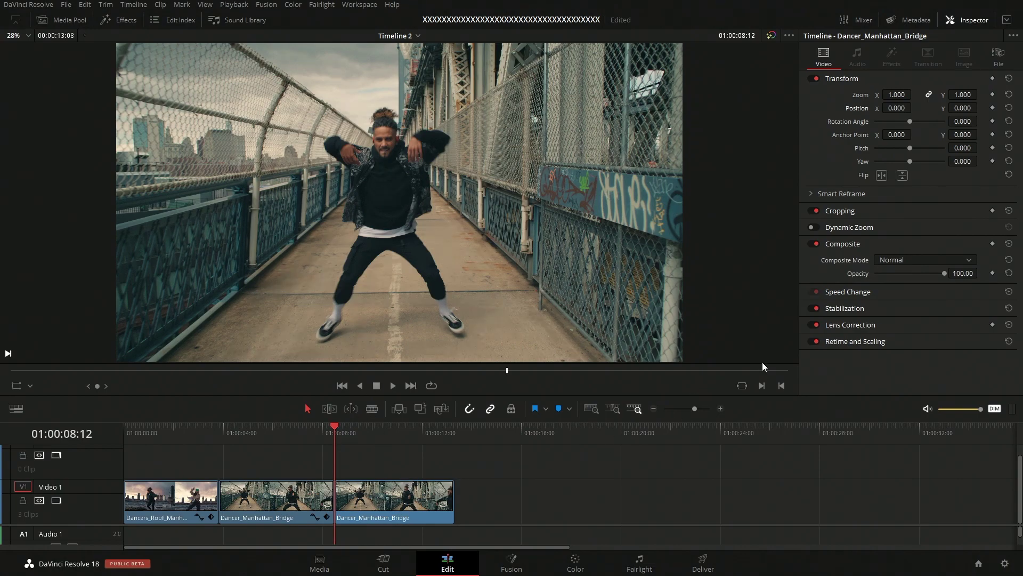
Step: Enable Dynamic Zoom on the last bridge clip, preview it, and return to 01:00:09:16
left_click(816, 228)
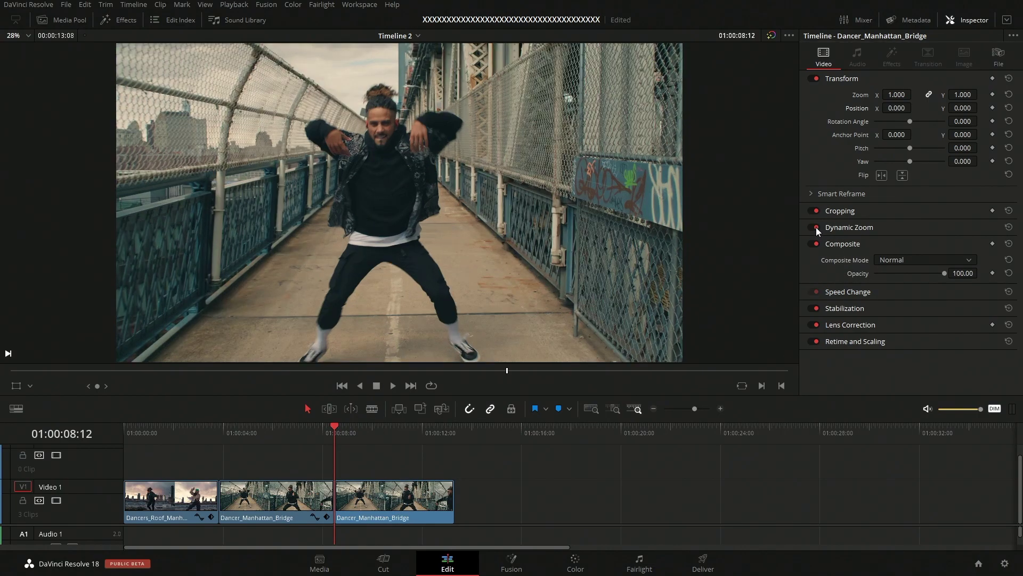
key("space")
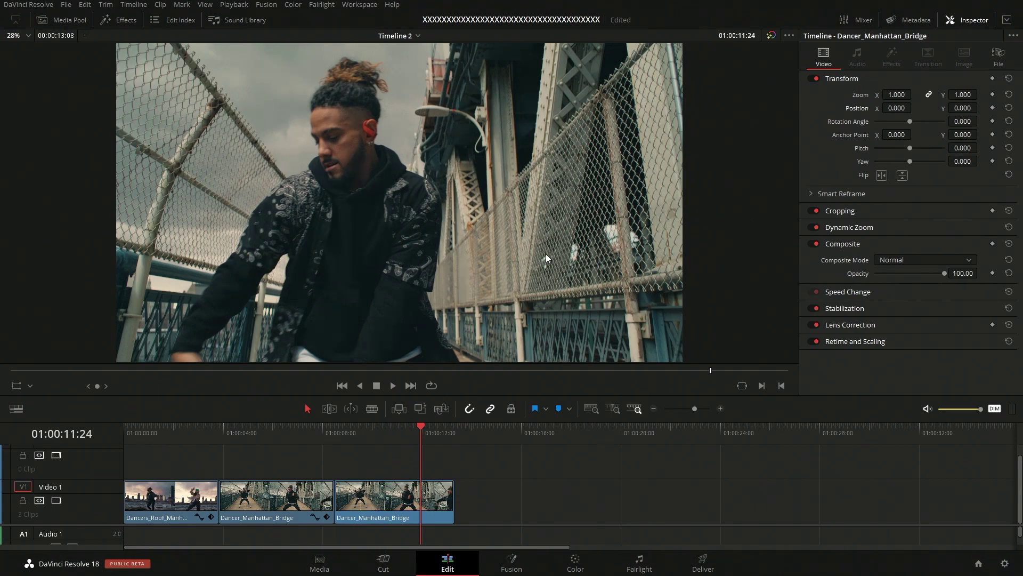
left_click_drag(436, 473, 363, 450)
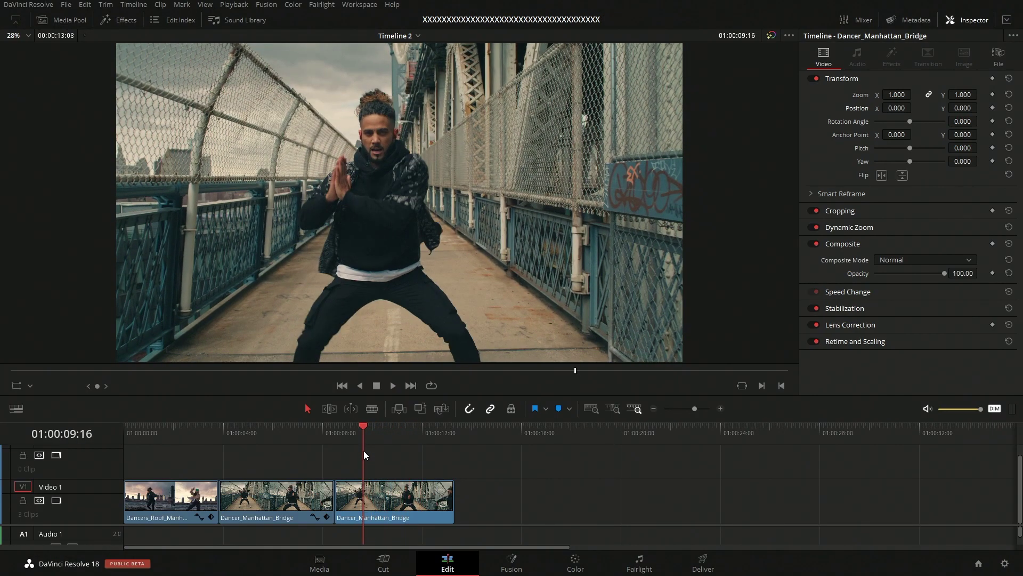
Step: Show the Dynamic Zoom framing box and shrink it around the dancer's head and chest
left_click(30, 389)
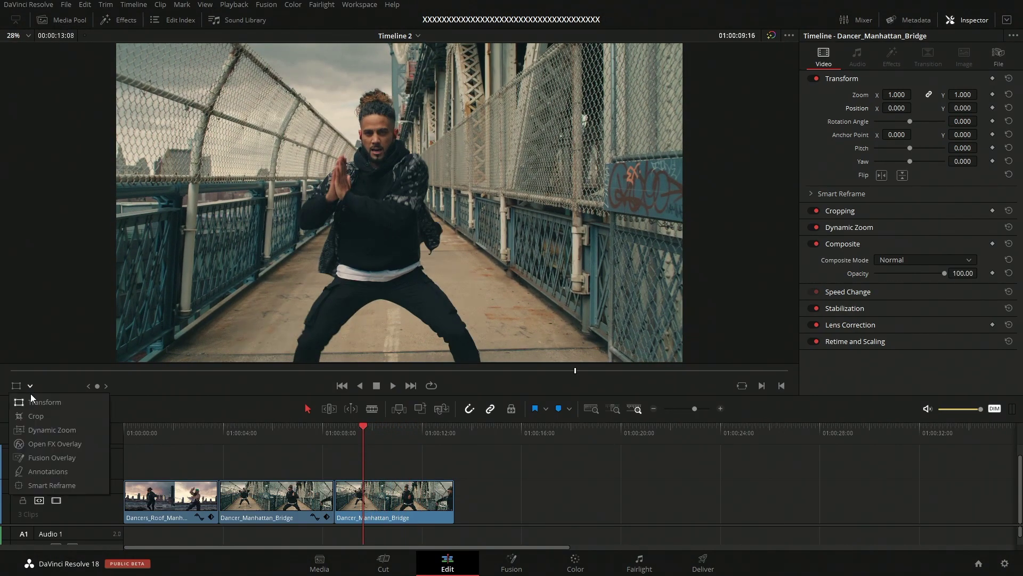
left_click(48, 435)
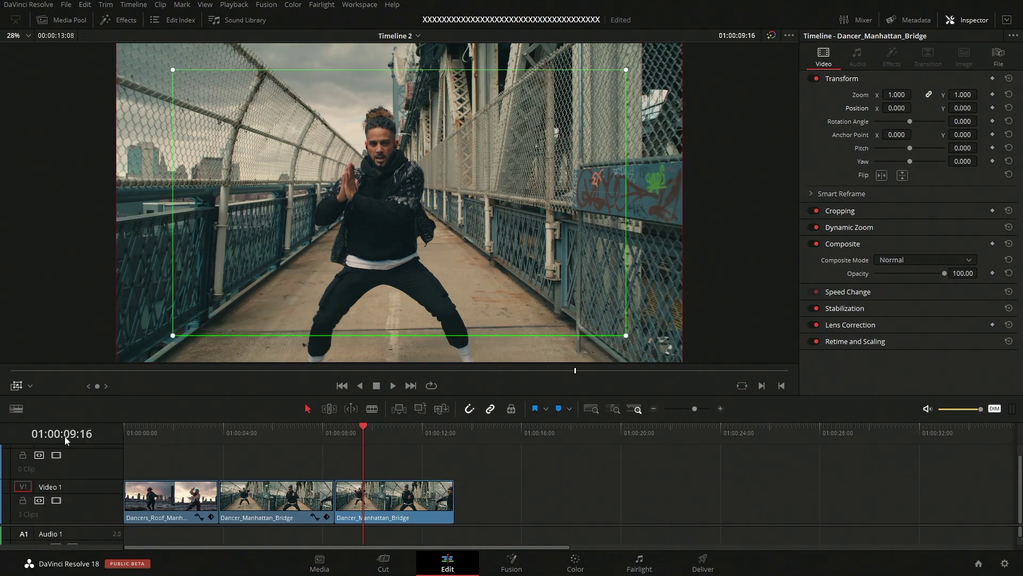
left_click_drag(348, 430, 335, 433)
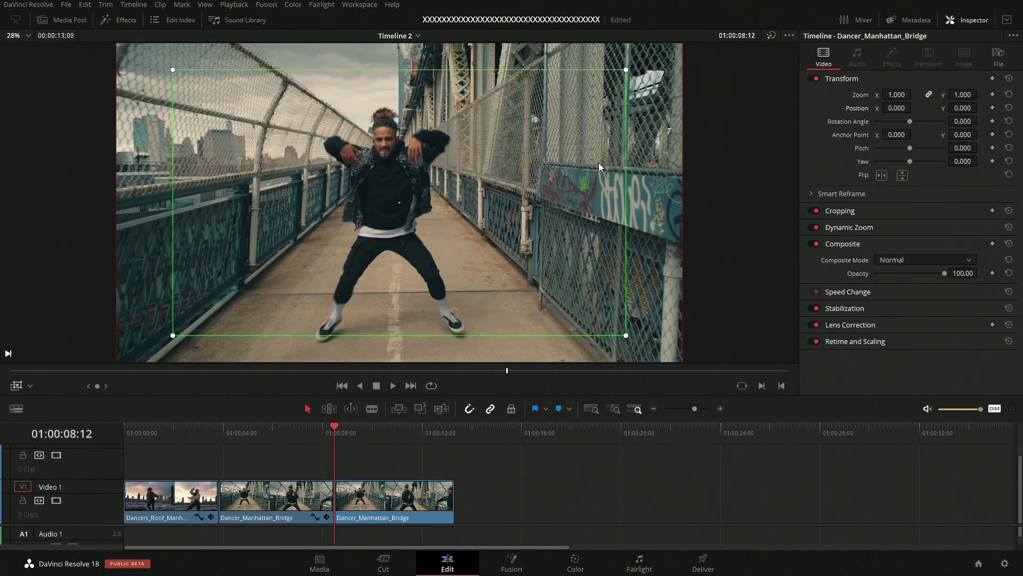
scroll(666, 251, "down", 1)
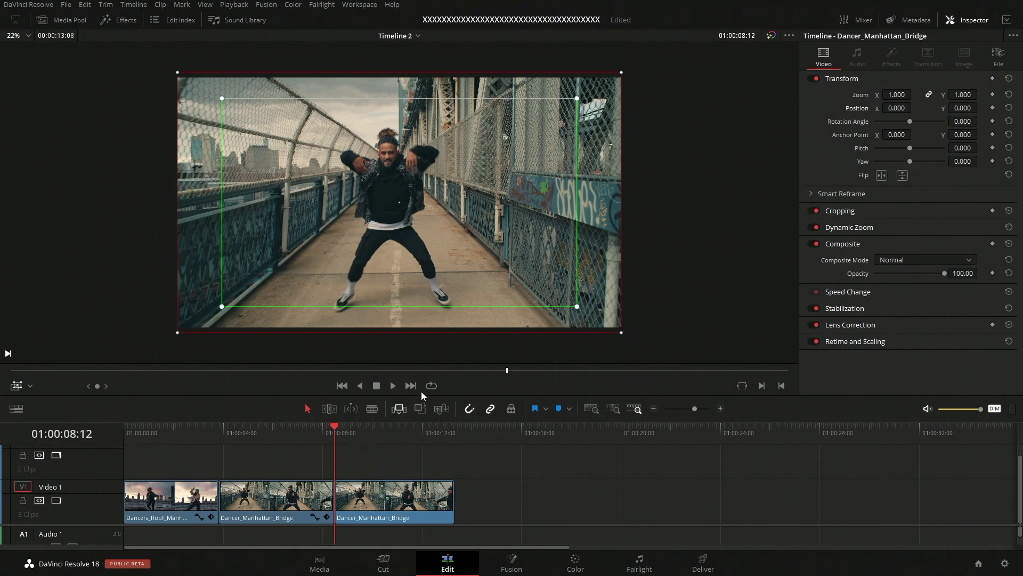
left_click_drag(578, 307, 415, 189)
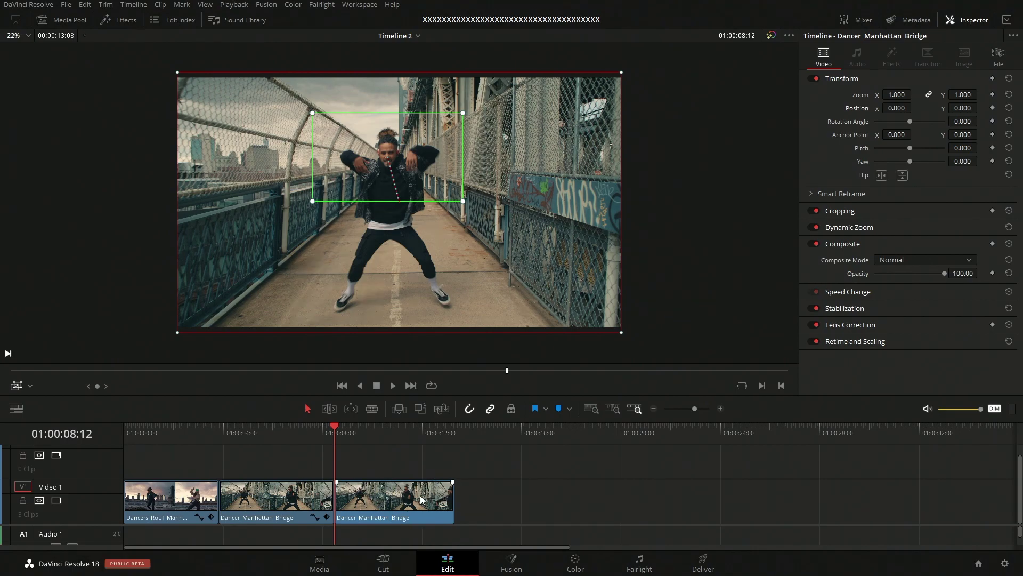
Step: Turn off the zoom framing guides in the viewer overlay
left_click(16, 388)
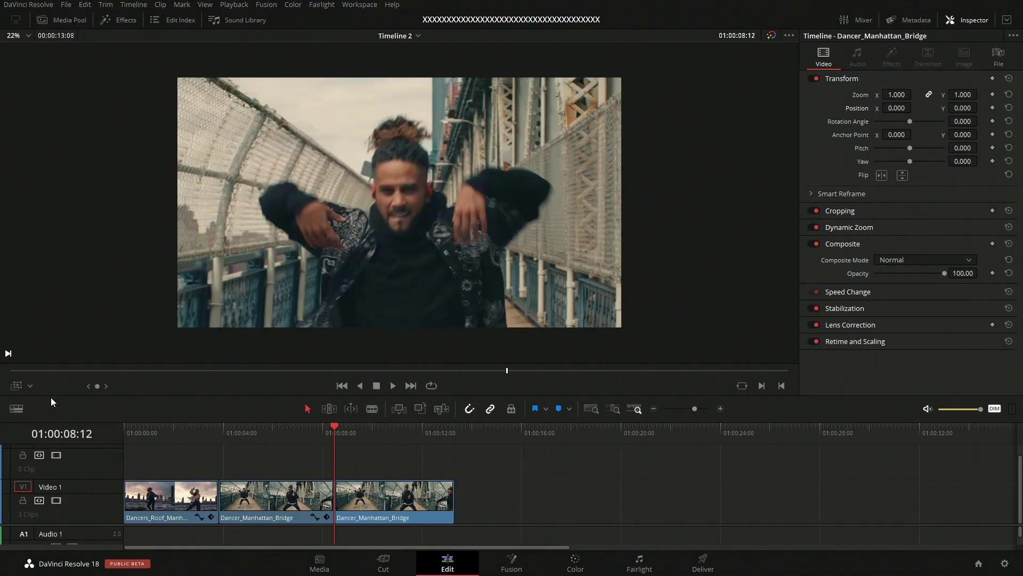
left_click(16, 386)
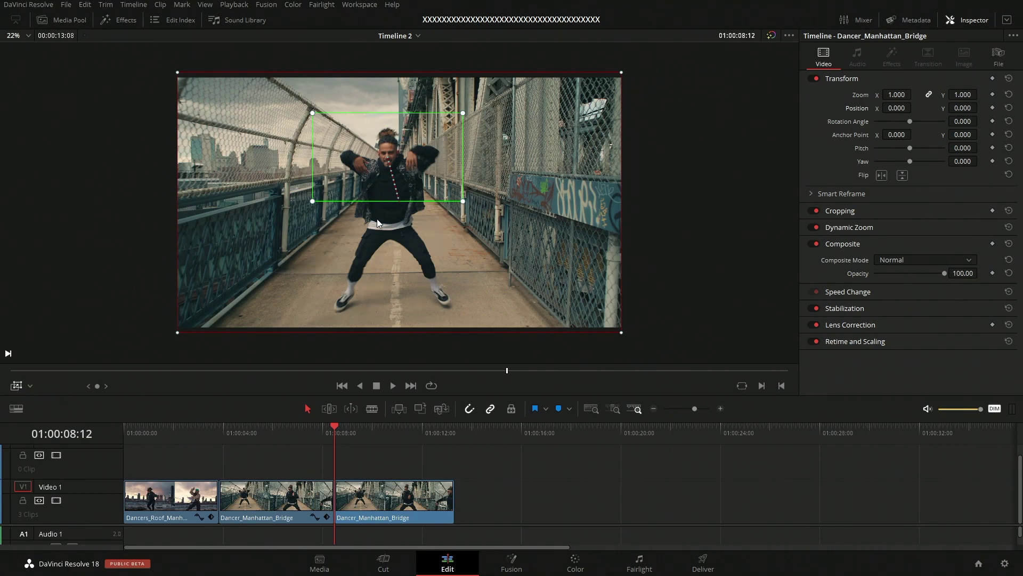
left_click(16, 388)
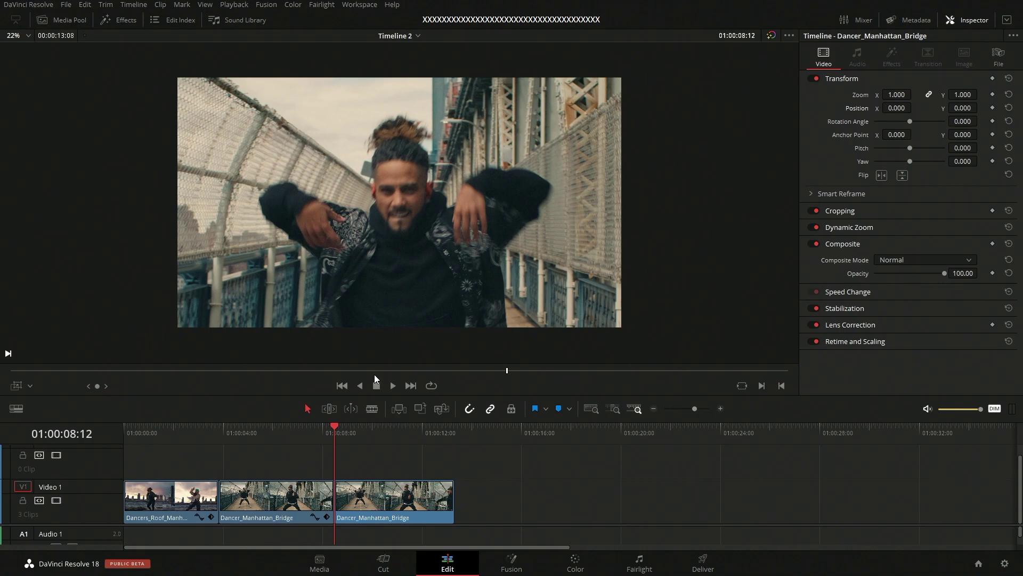
Step: Play the last clip's dynamic zoom, replaying it from the clip start several times, then stop
left_click(394, 388)
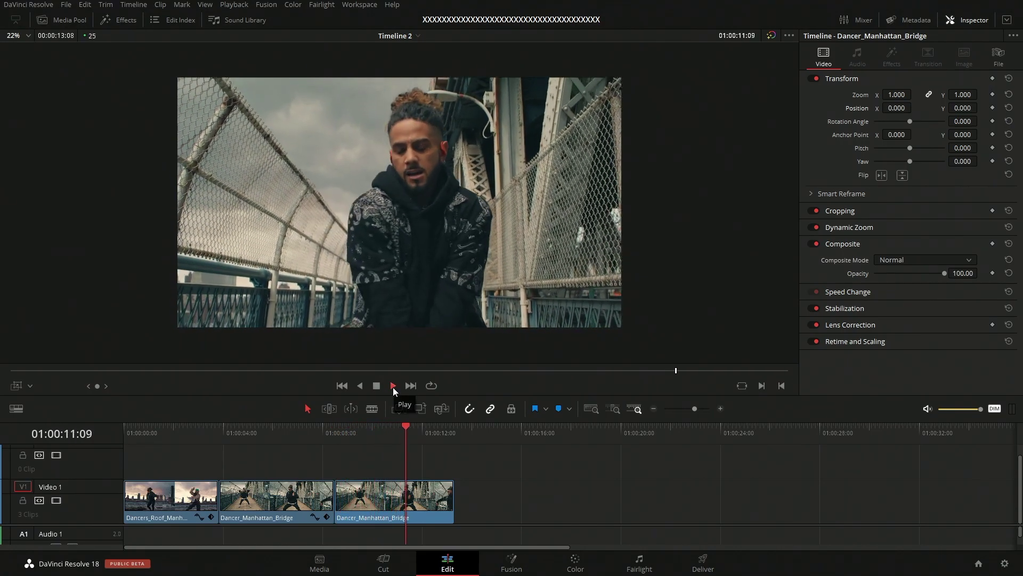
left_click_drag(420, 435, 334, 436)
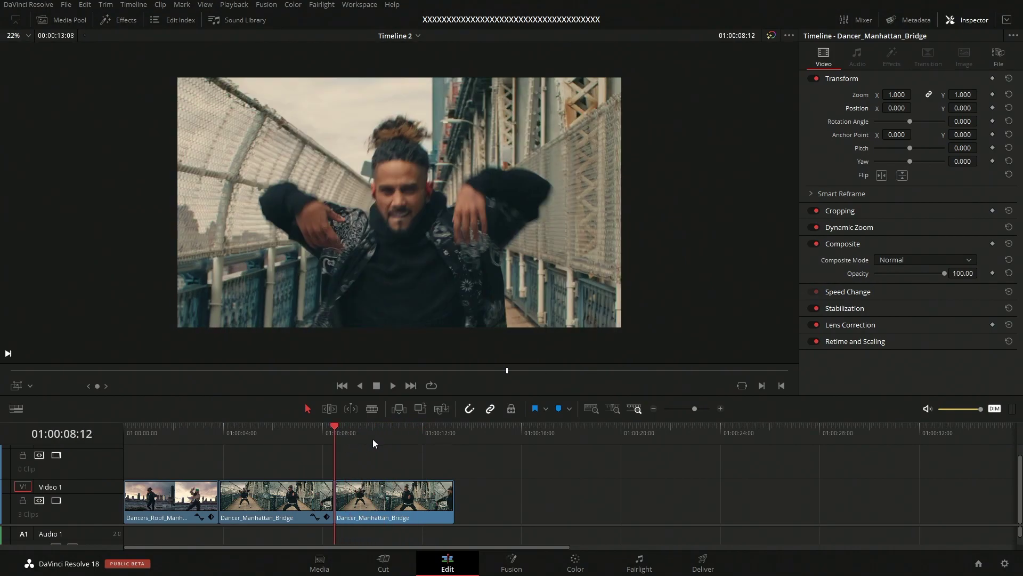
key("space")
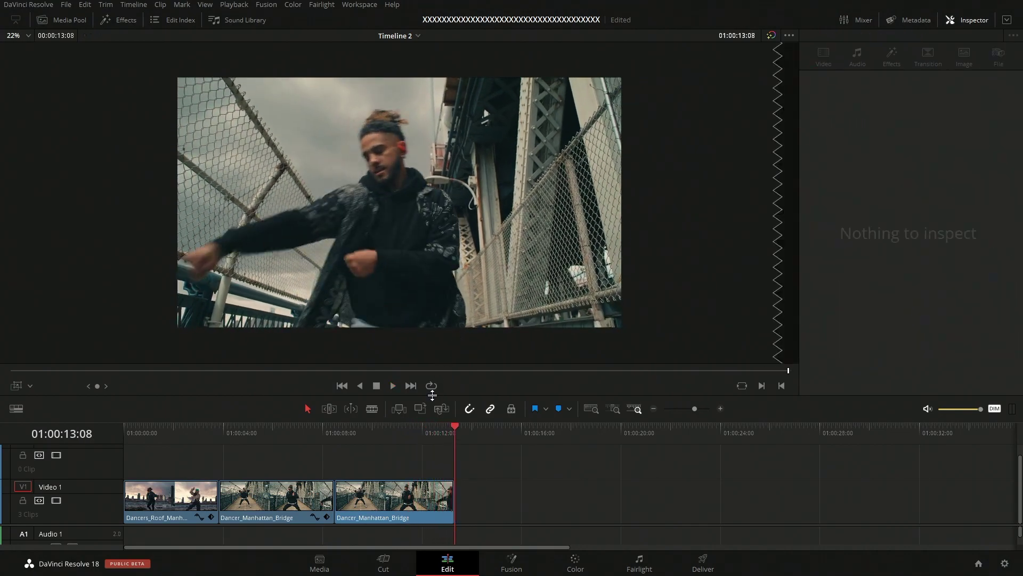
left_click(329, 433)
key("space")
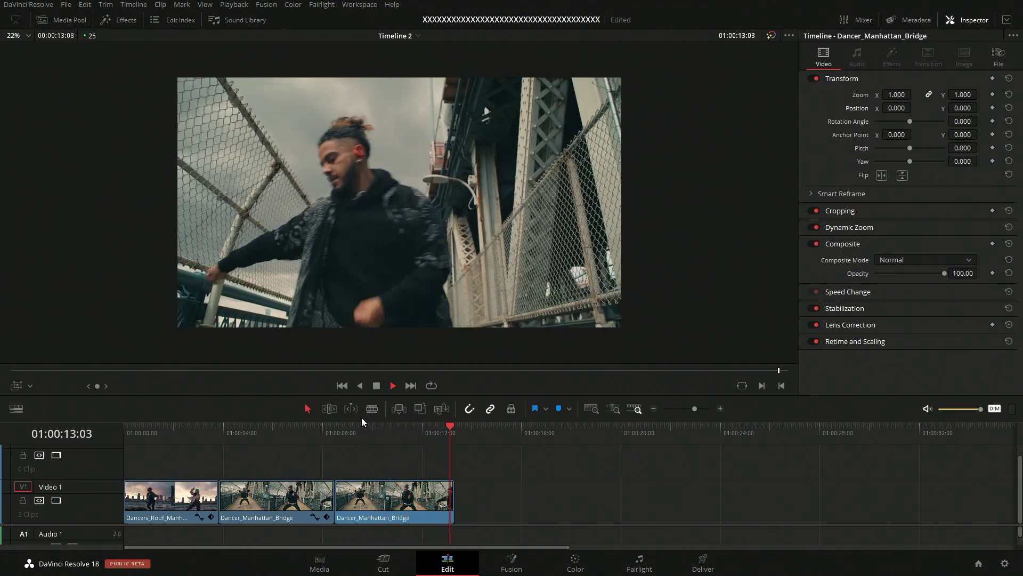
left_click(344, 431)
key("space")
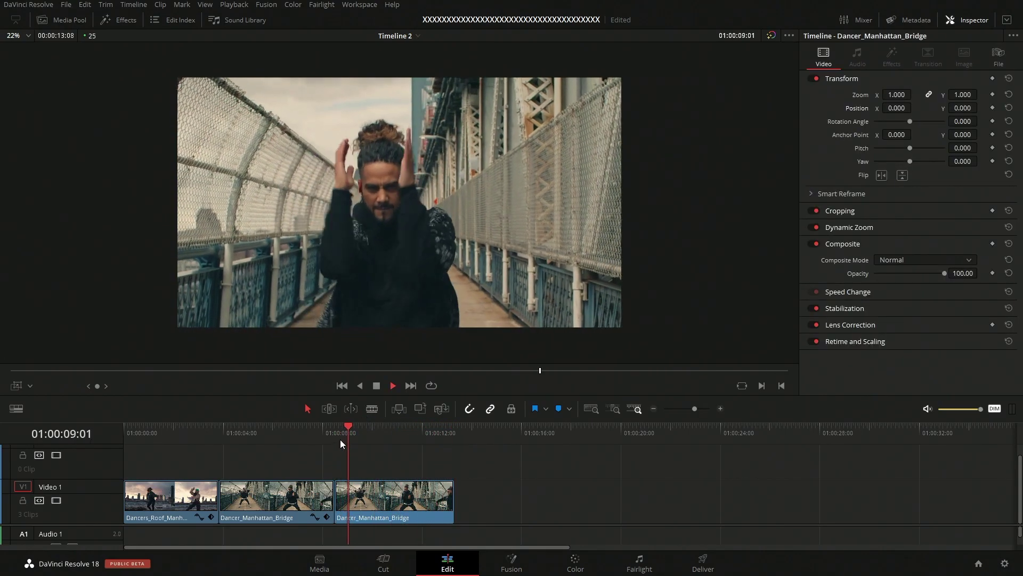
key("space")
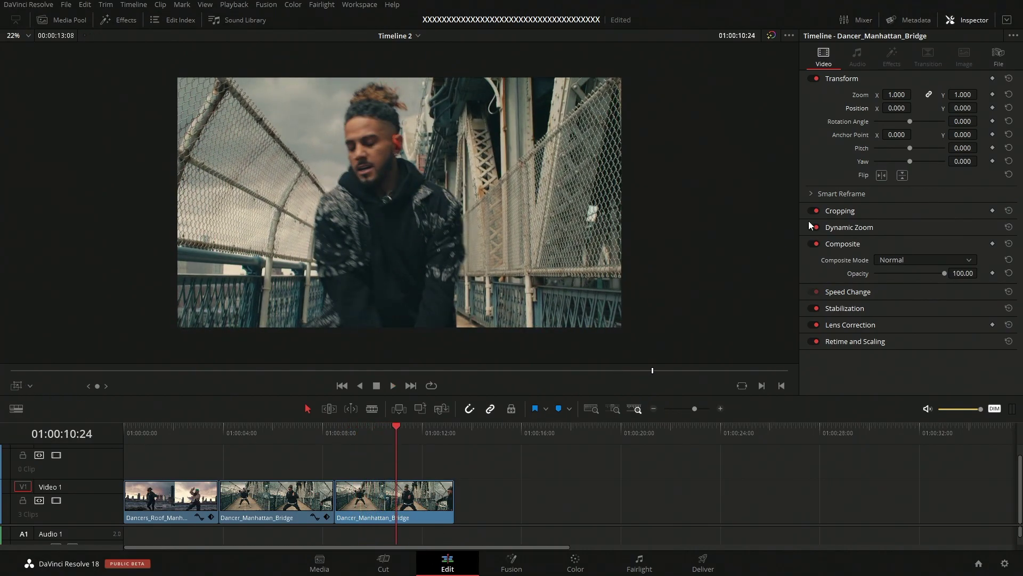
Step: Set the last clip's Dynamic Zoom Ease to Ease In and Out
left_click(849, 227)
left_click(930, 242)
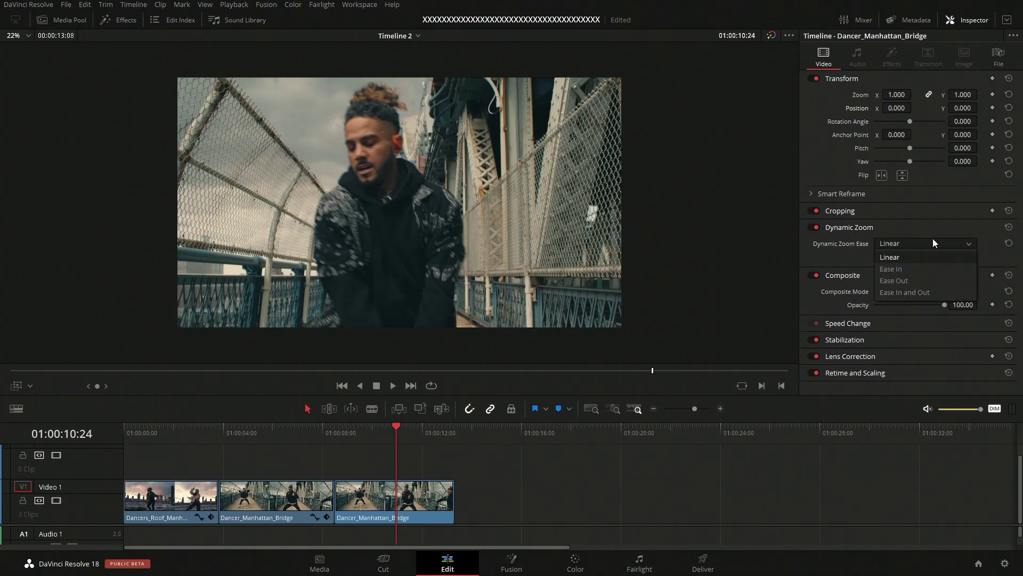
left_click(925, 293)
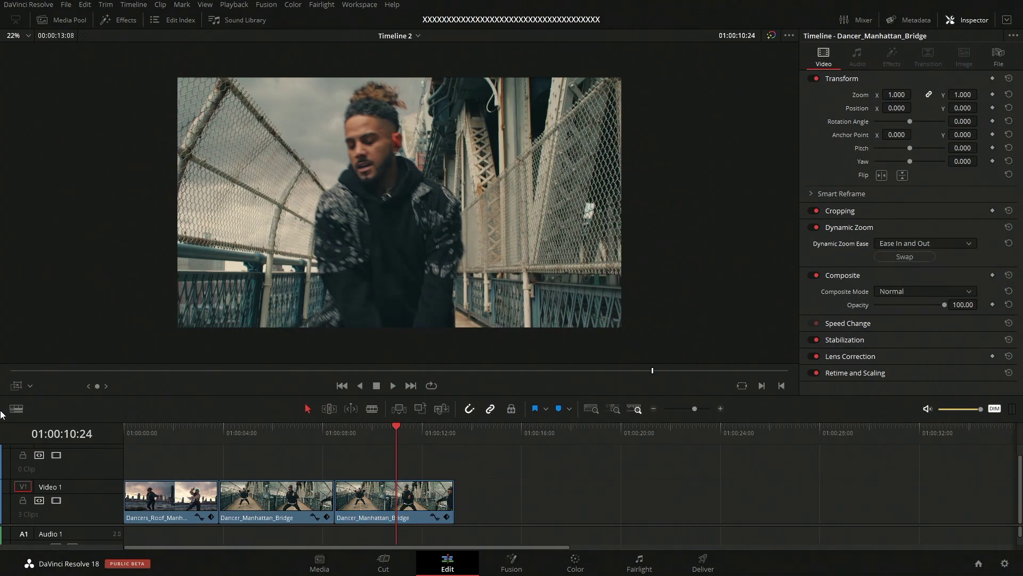
Step: Swap the Dynamic Zoom start and end framing and preview the eased zoom
left_click(17, 388)
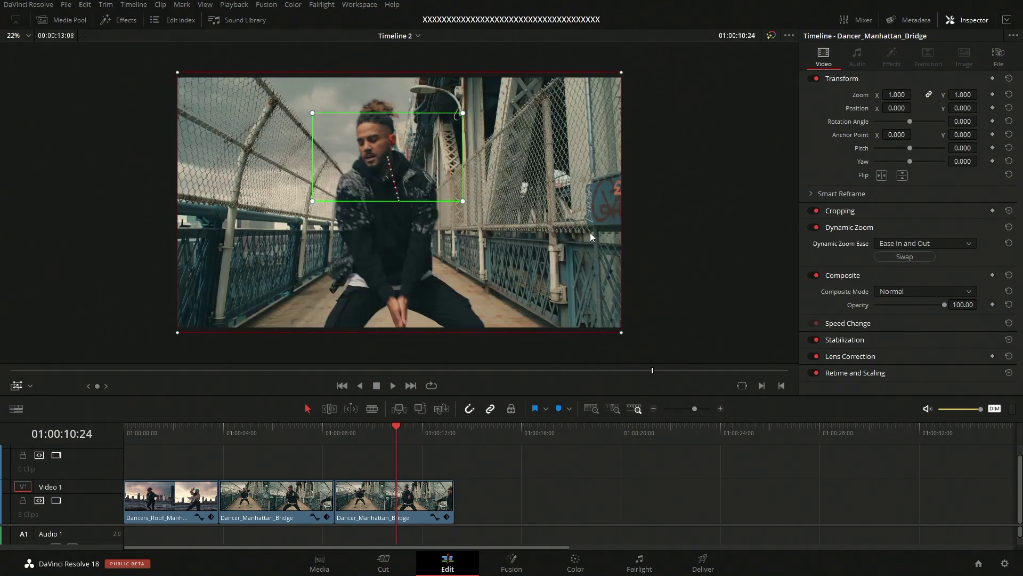
left_click(904, 257)
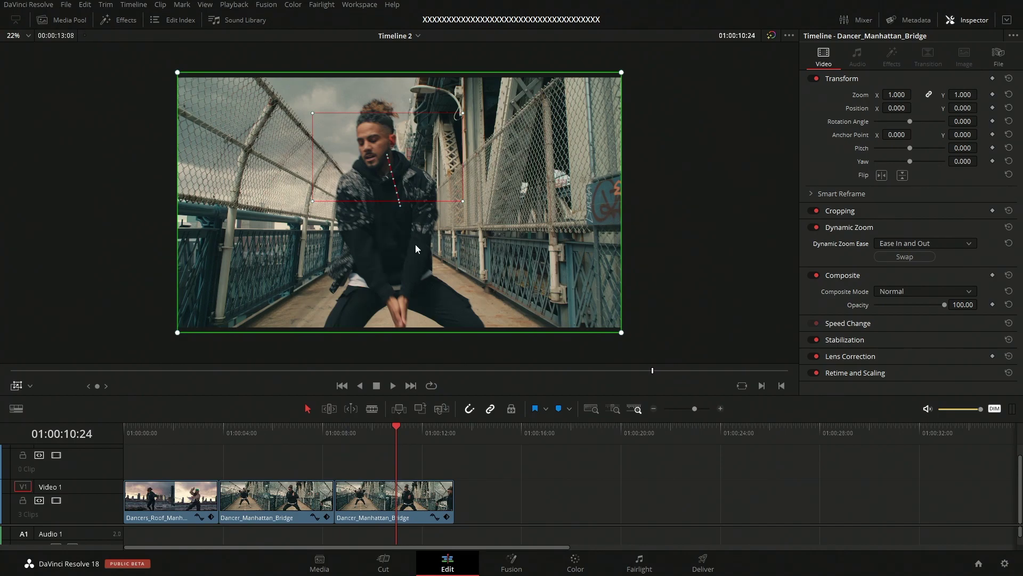
left_click(17, 388)
key("space")
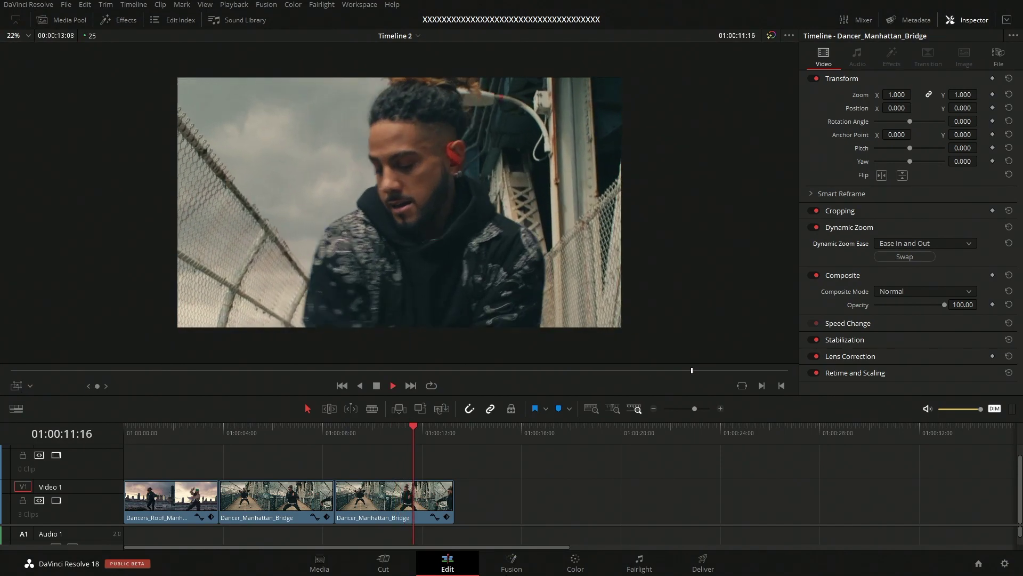
key("space")
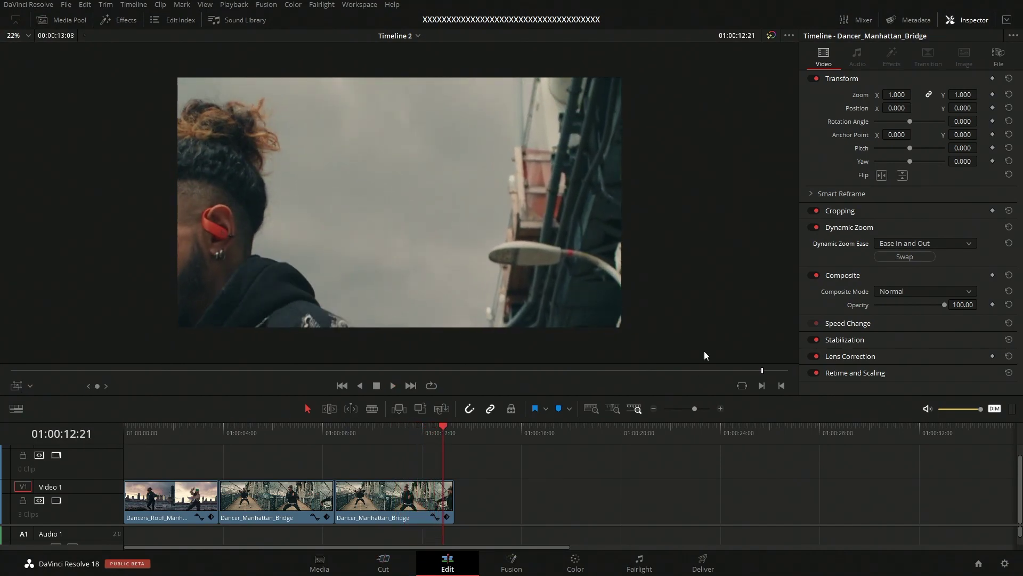
Step: Swap the Dynamic Zoom framing back and replay the clip from its start
left_click(17, 385)
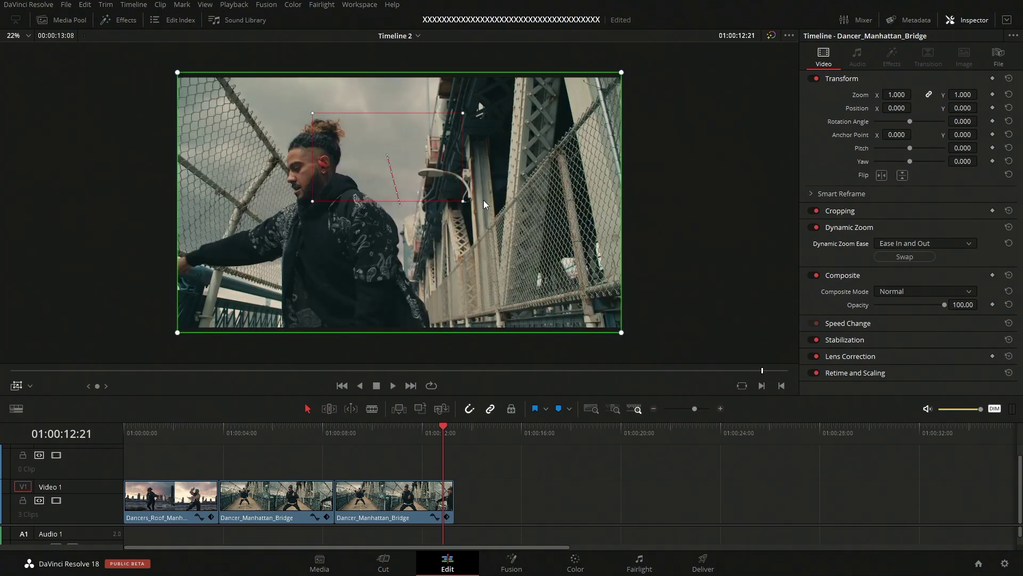
left_click(901, 257)
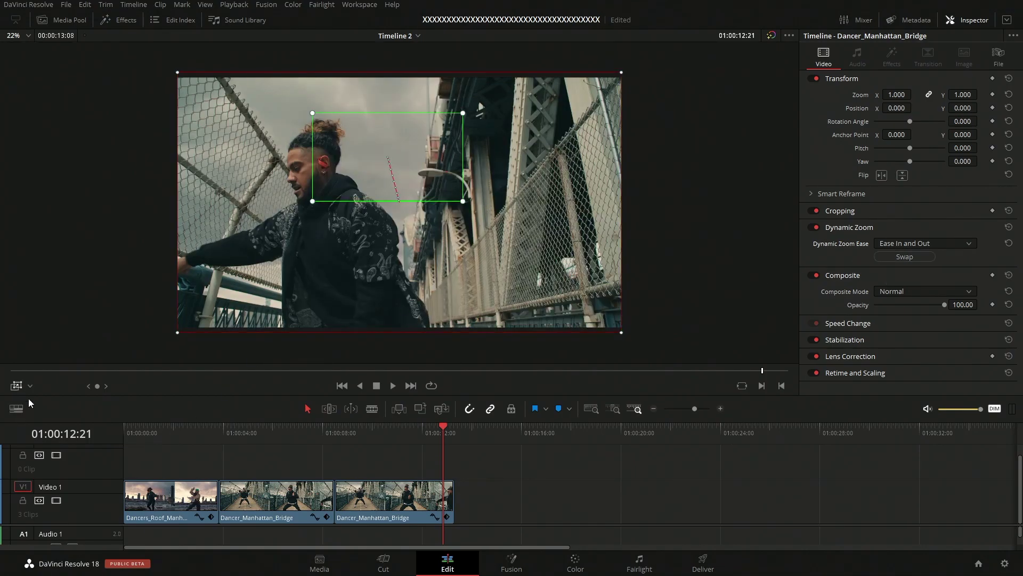
left_click(339, 438)
key("space")
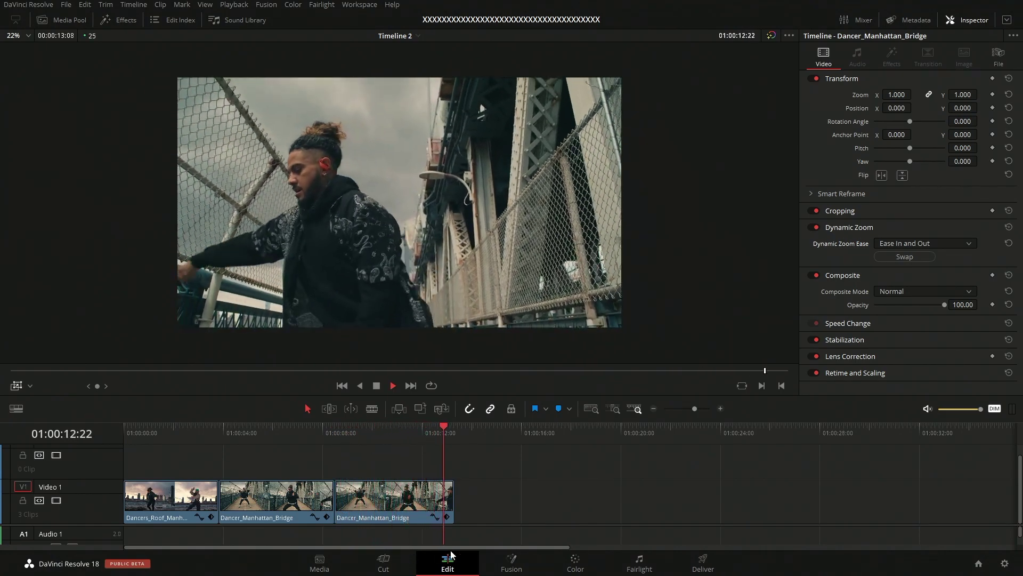
Step: Hide the framing guides and move the playhead back to 01:00:08:12
left_click(19, 387)
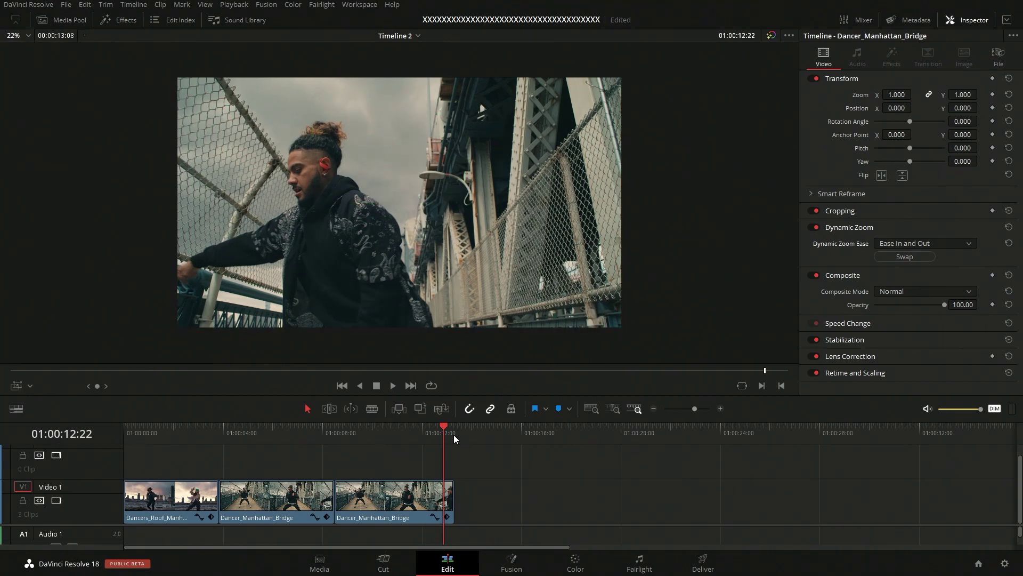
left_click_drag(451, 437, 335, 434)
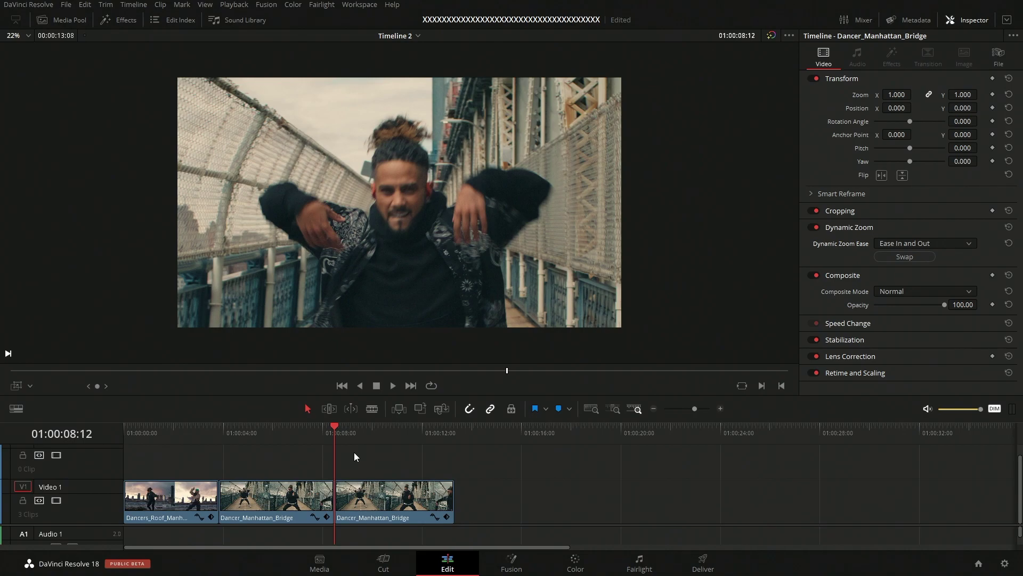